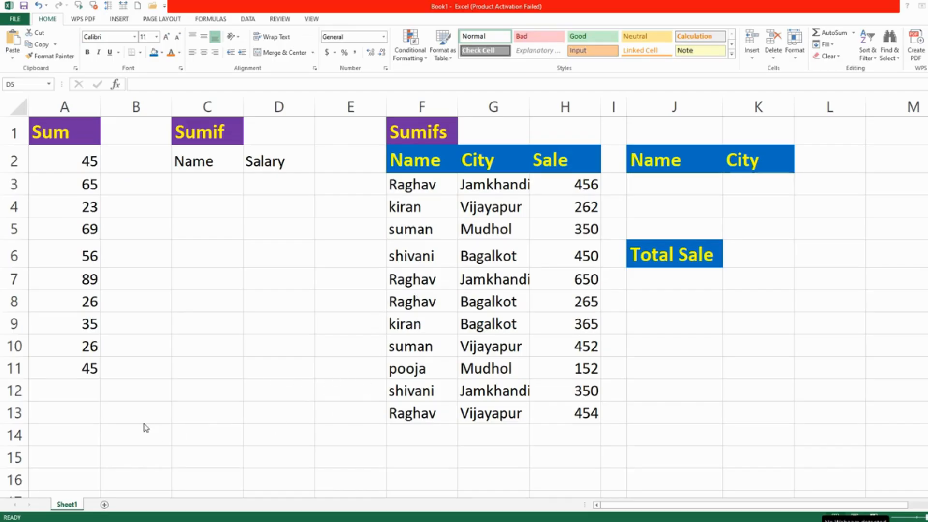
# Total the numbers A2:A11 with AutoSum in cell A12.
pyautogui.click(71, 394)
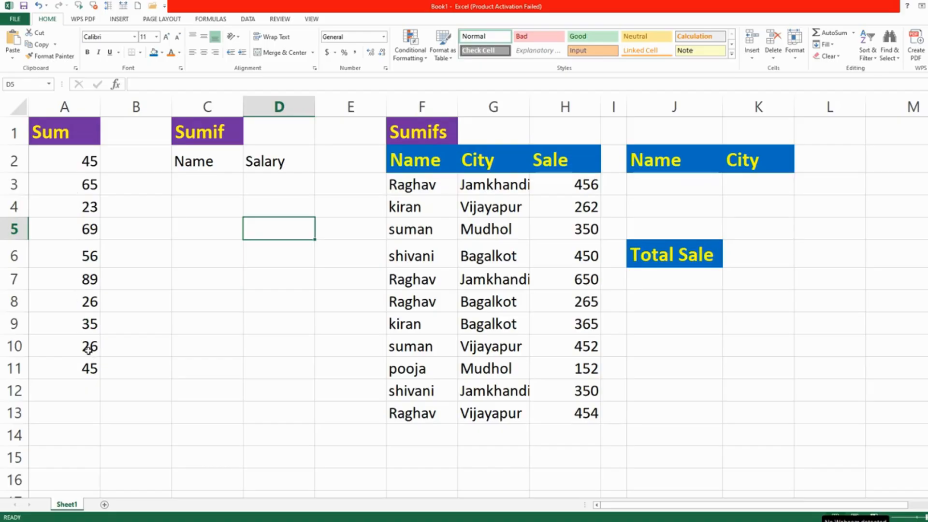
pyautogui.click(82, 392)
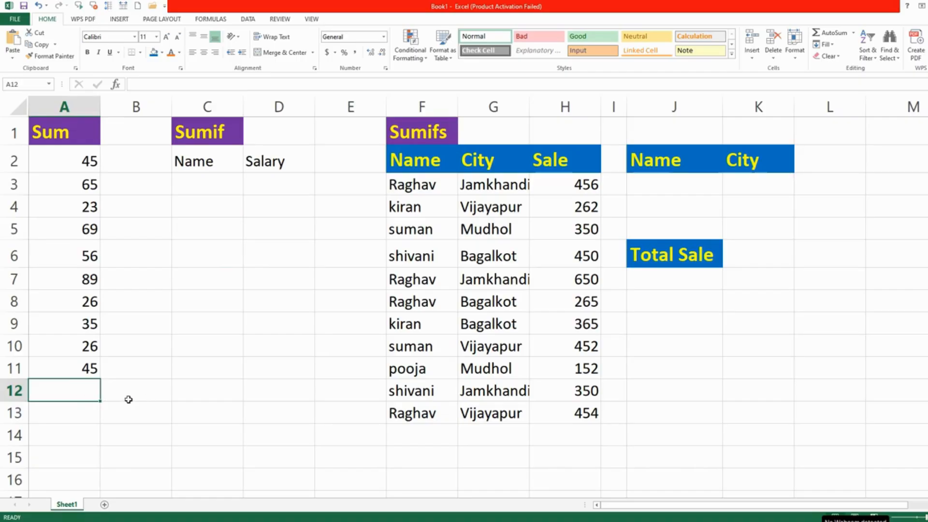
pyautogui.press('alt')
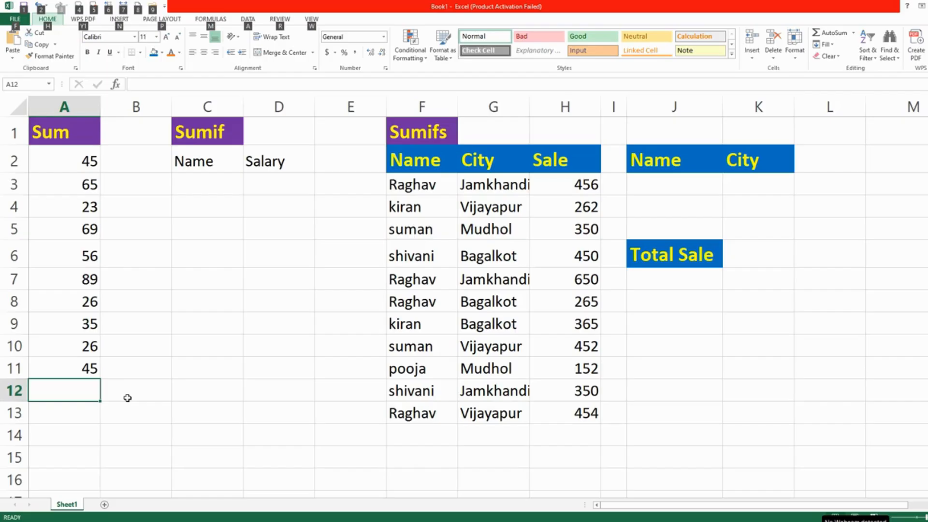
pyautogui.press('alt')
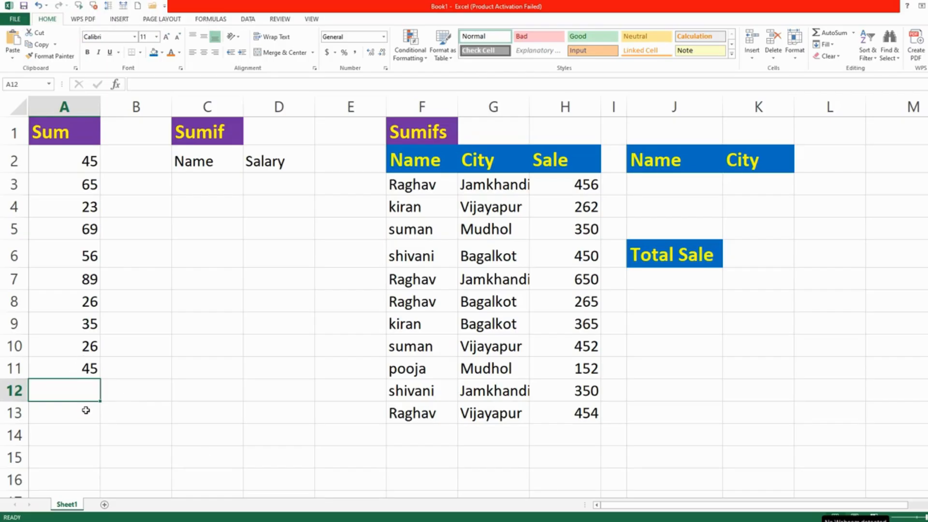
pyautogui.hotkey('alt', '=')
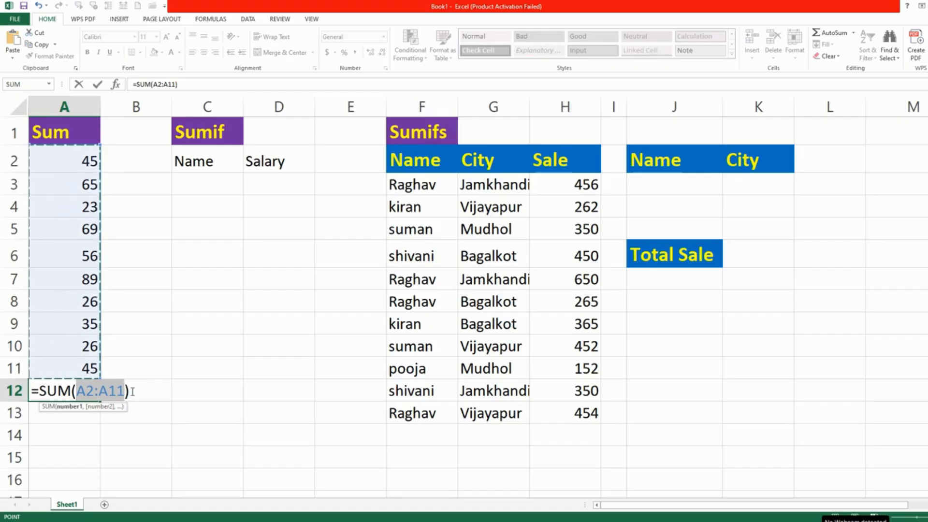
pyautogui.click(160, 395)
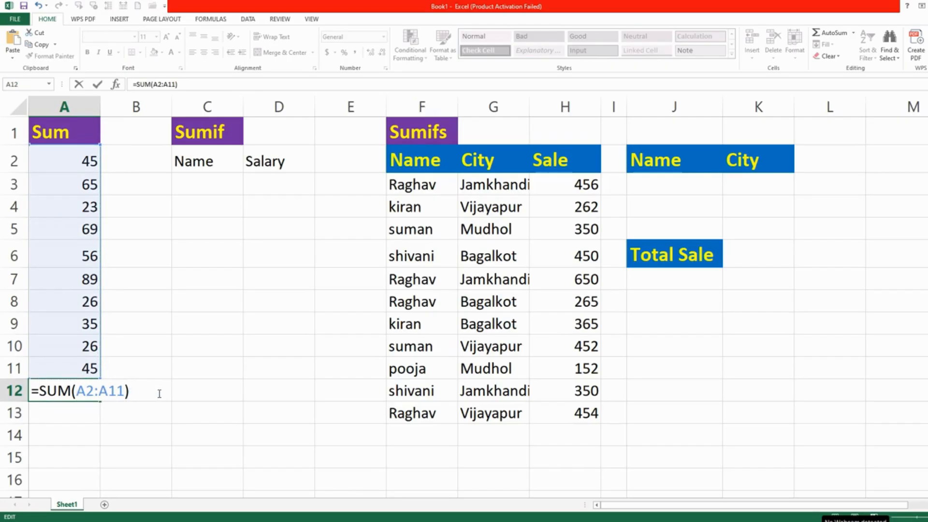
pyautogui.press('Return')
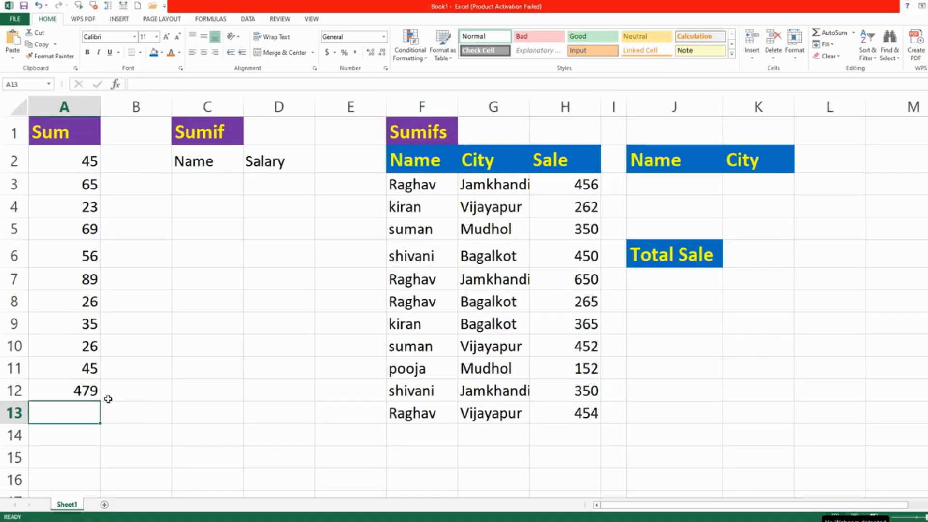
# Enter a SUM formula in A13 that adds the range A2:A12.
pyautogui.write('=sum')
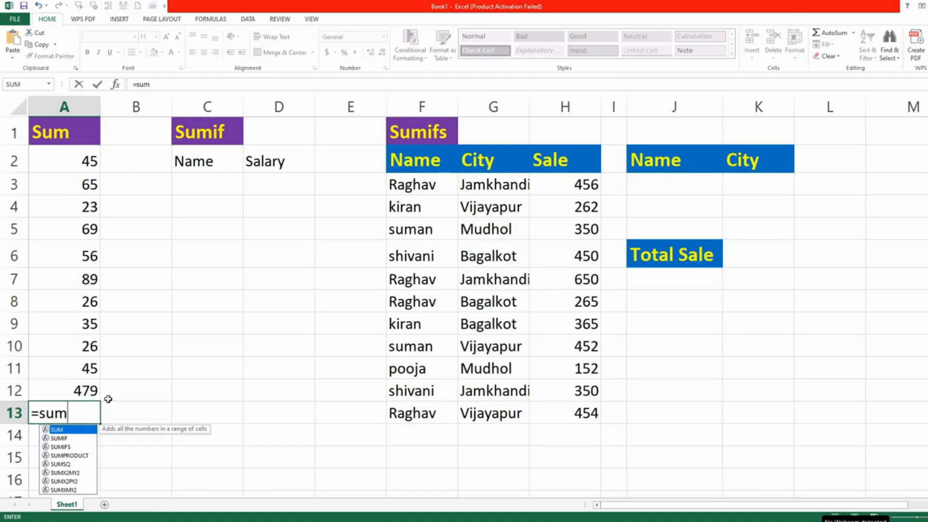
pyautogui.write('(')
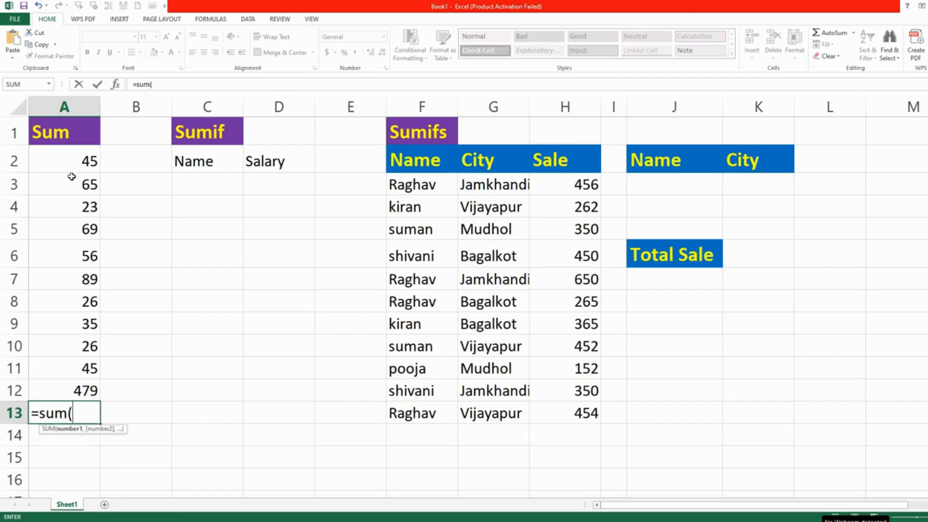
pyautogui.click(62, 167)
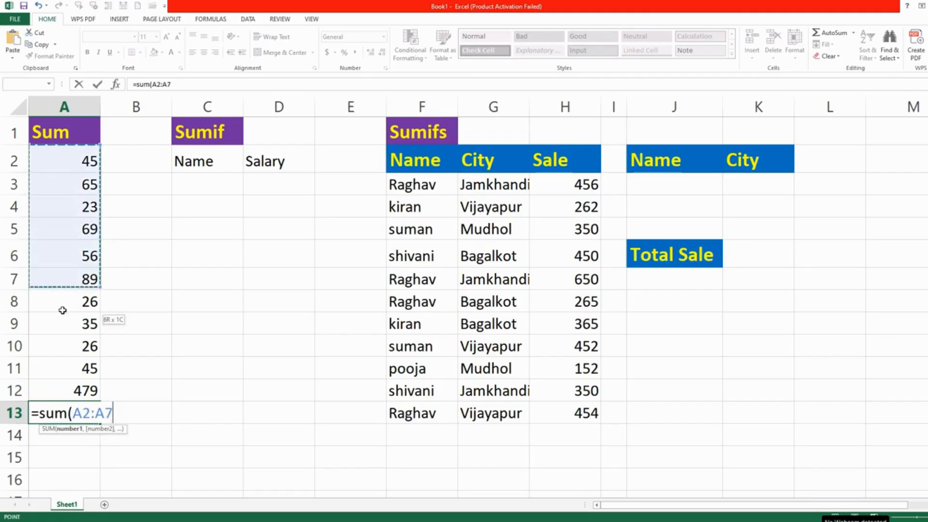
pyautogui.moveTo(62, 310); pyautogui.dragTo(64, 371)
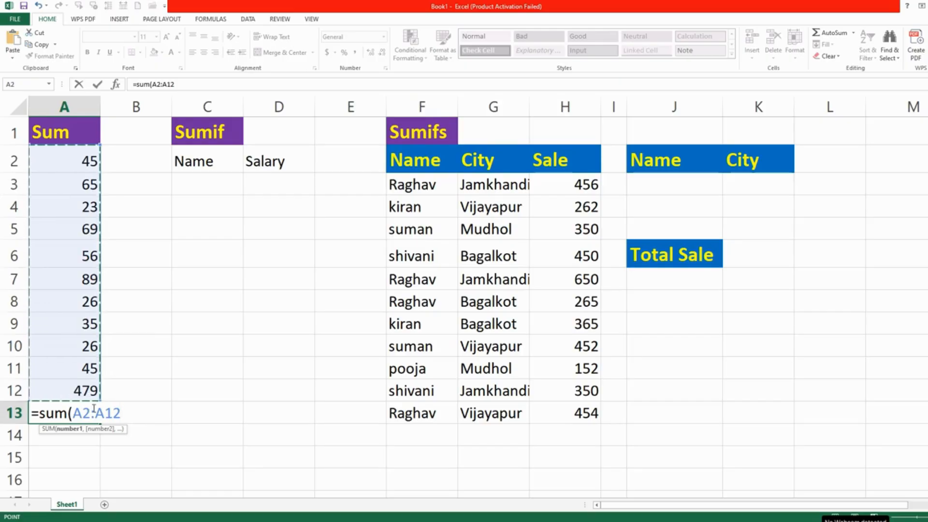
pyautogui.press('Return')
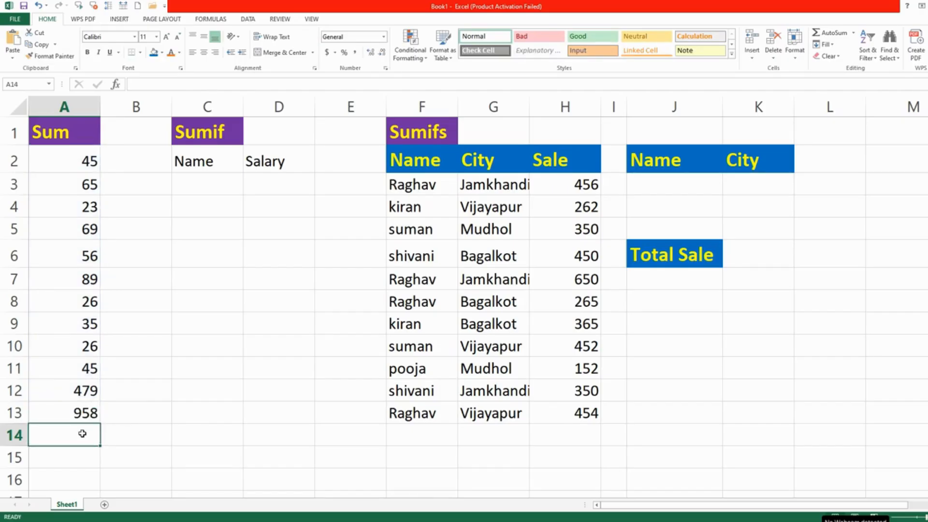
# Enter the formula =SUM(A2,A3,A4,A7,A12) in A14 to add individually chosen cells.
pyautogui.write('=')
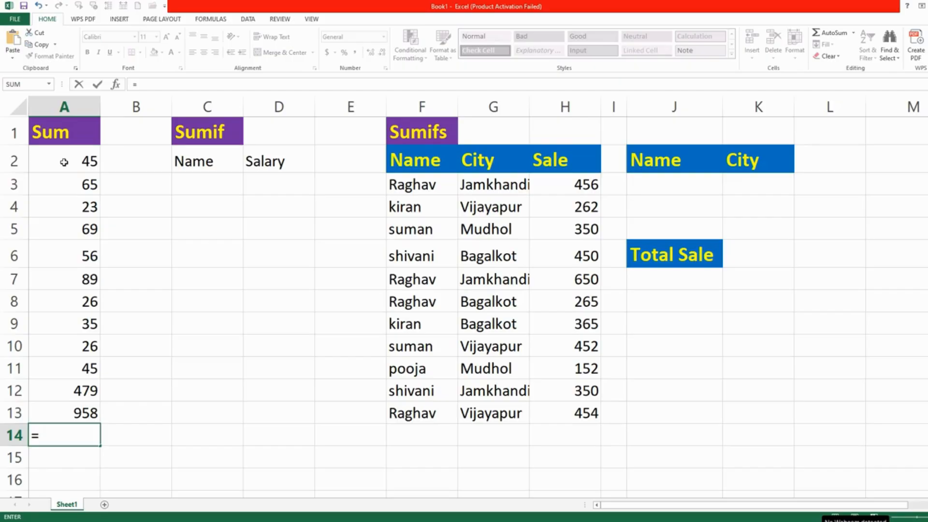
pyautogui.write('su')
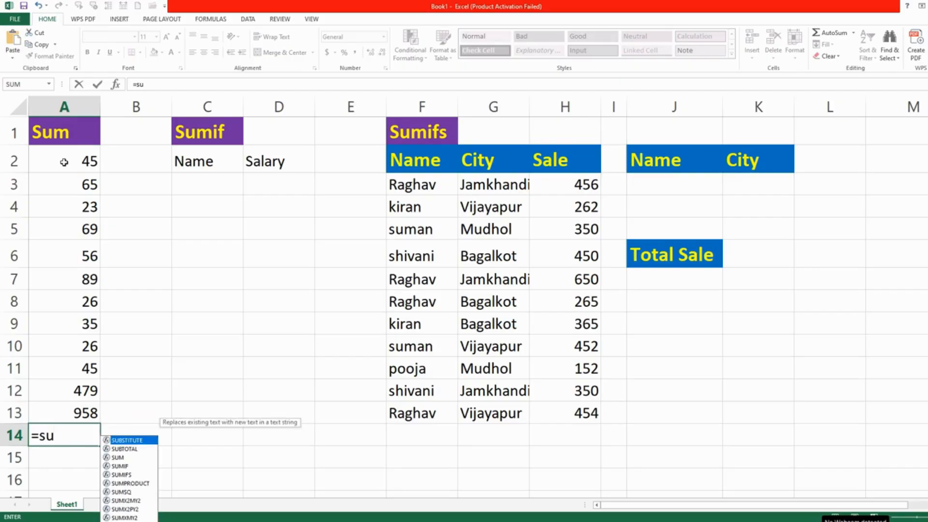
pyautogui.write('m(')
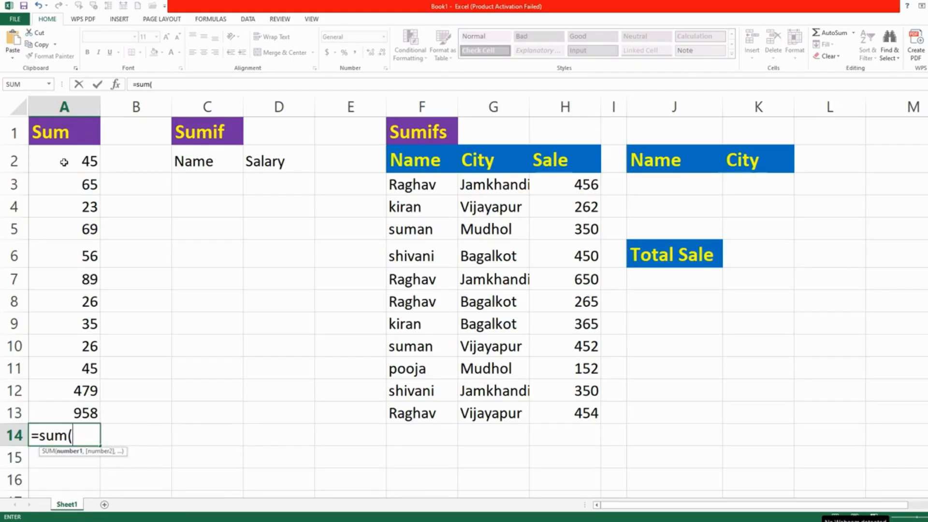
pyautogui.click(63, 157)
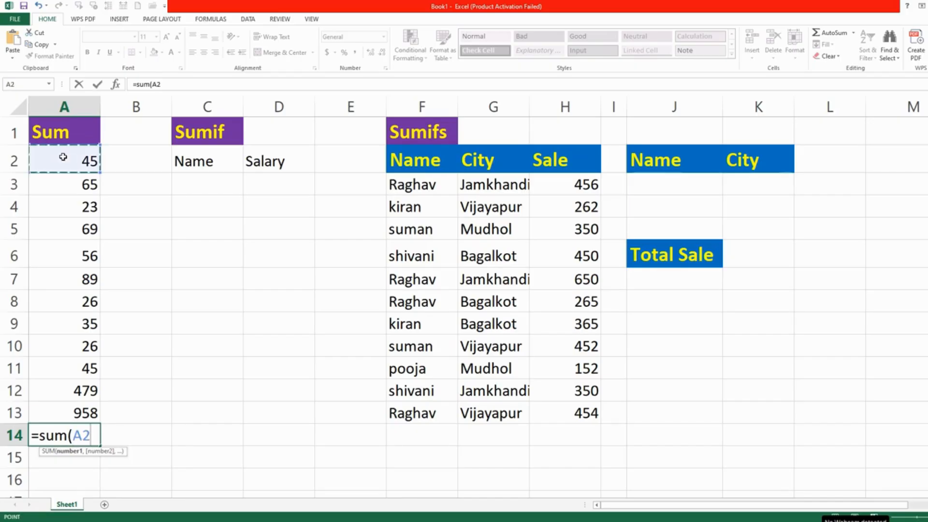
pyautogui.write(',')
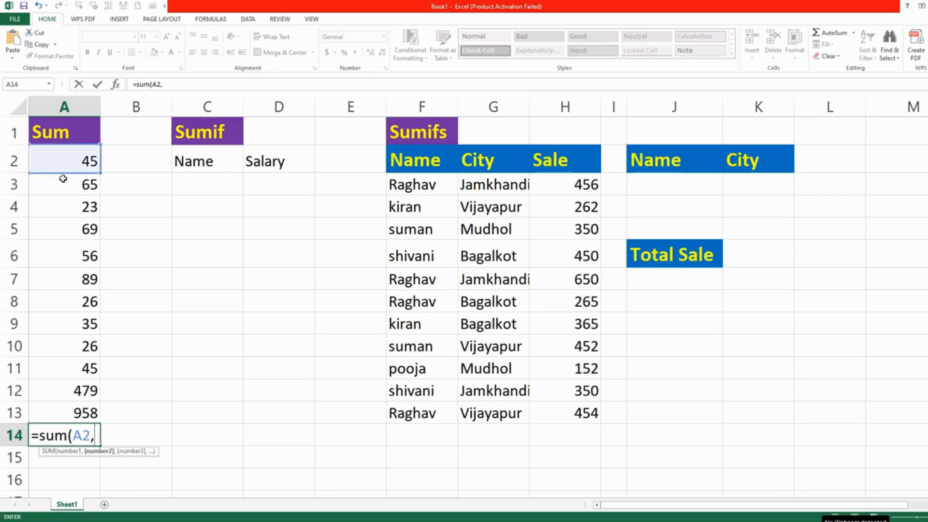
pyautogui.click(65, 184)
pyautogui.write(',')
pyautogui.click(68, 206)
pyautogui.write(',')
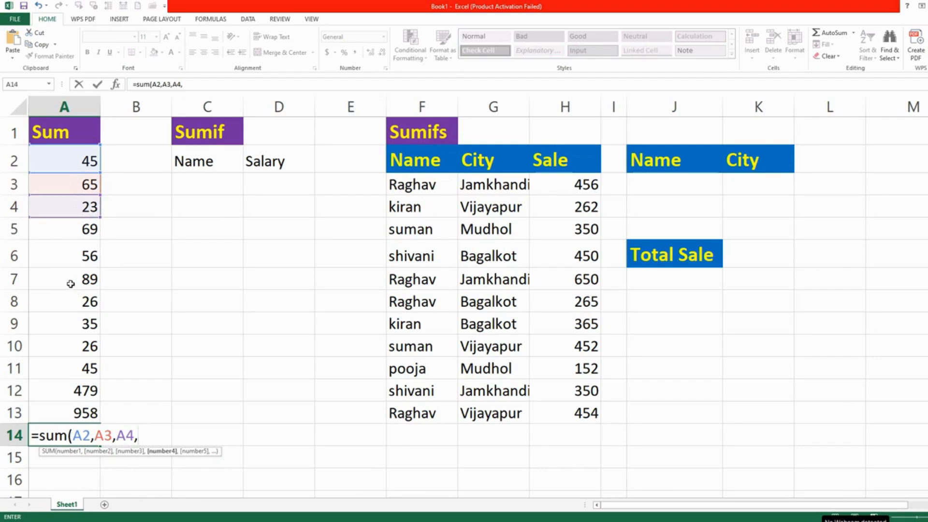
pyautogui.click(76, 278)
pyautogui.write(',')
pyautogui.click(75, 346)
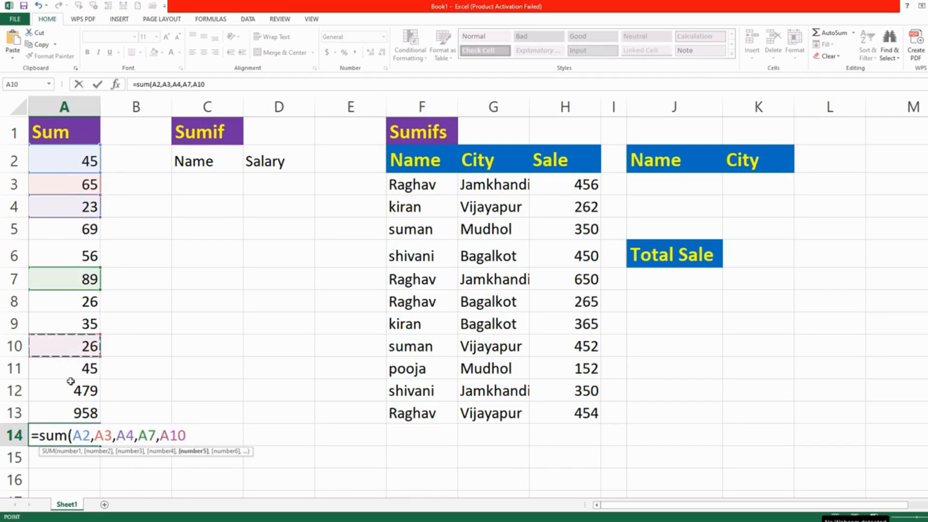
pyautogui.click(94, 392)
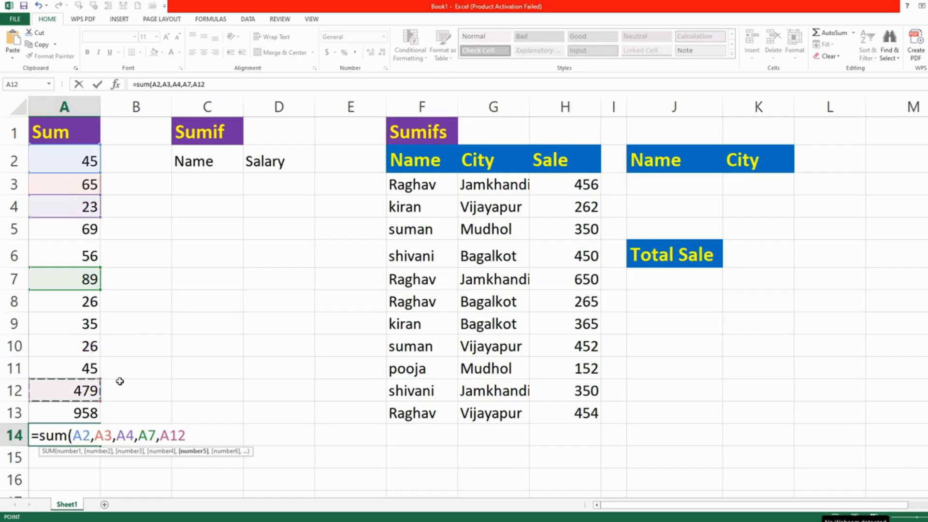
pyautogui.write(')')
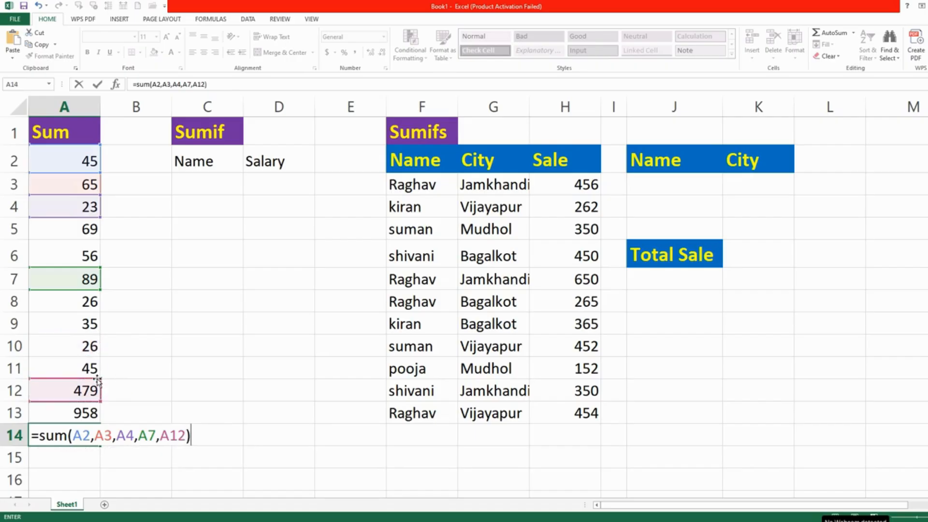
pyautogui.press('Return')
pyautogui.press('Return')
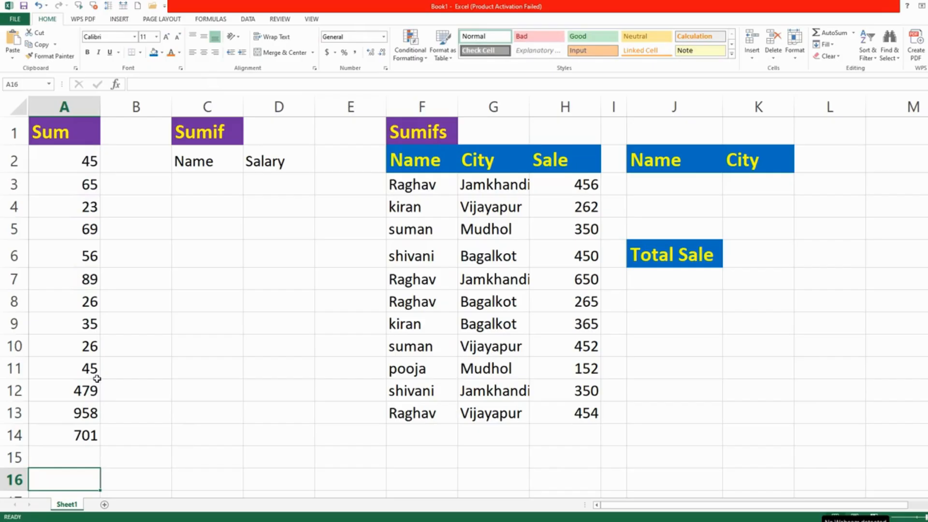
# Enter the formula =SUM(45,65,98,89) in A15 to add directly entered numbers.
pyautogui.press('Up')
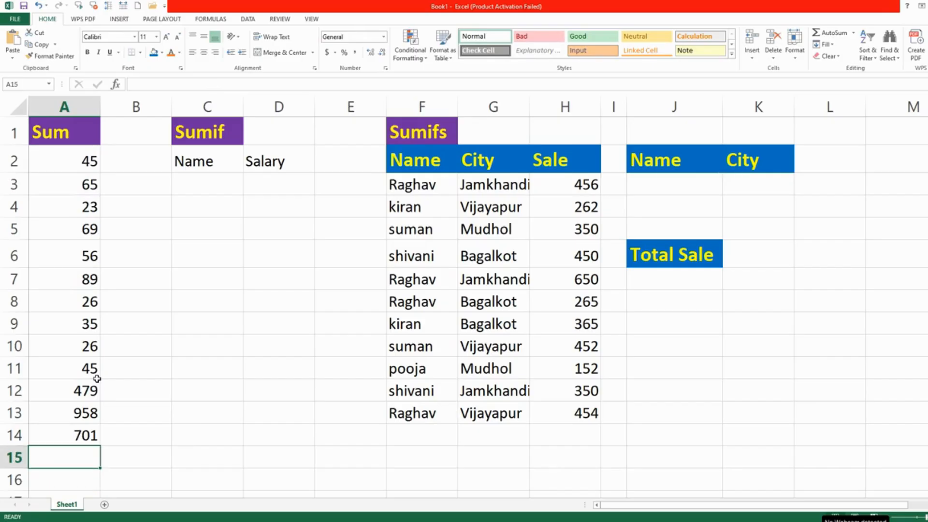
pyautogui.write('=sum')
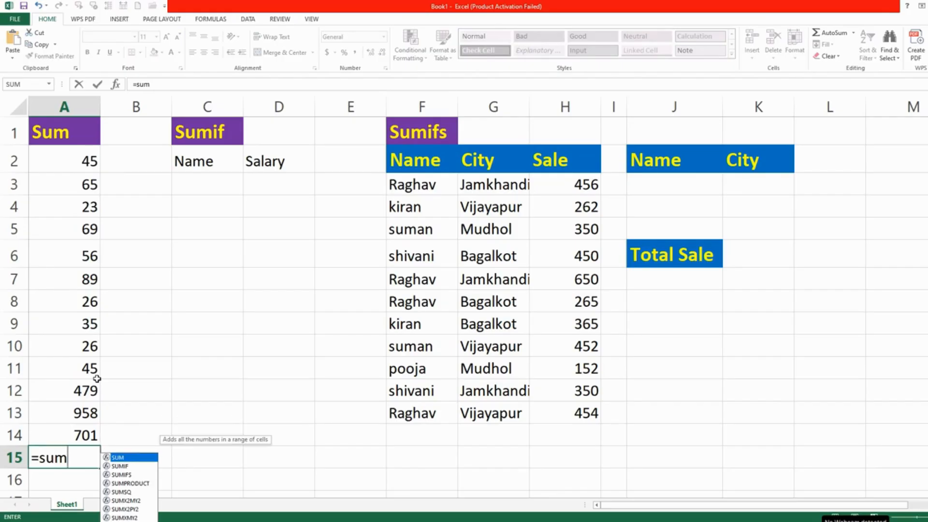
pyautogui.write('(45,65,98,89')
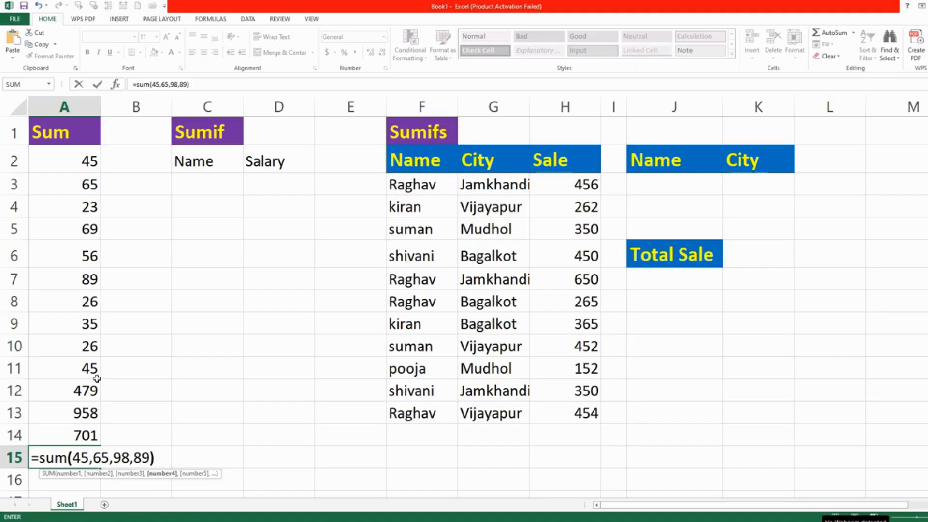
pyautogui.press('Return')
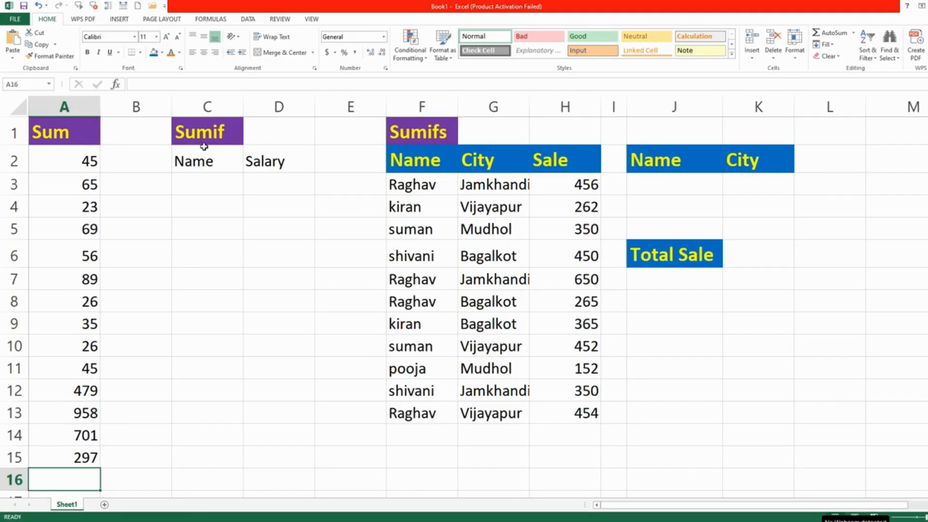
# Enter four different sample first names in C3:C6 of the Sumif table's Name column.
pyautogui.click(219, 187)
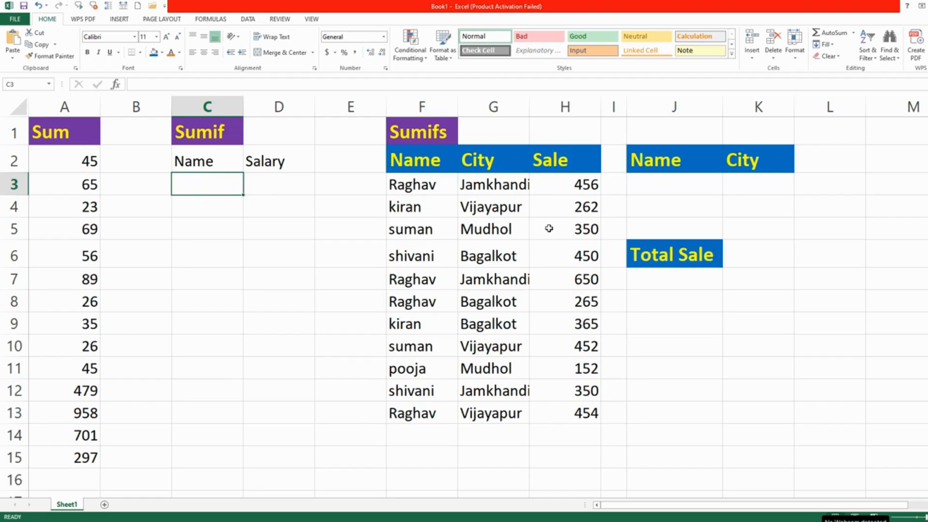
pyautogui.write('geeta')
pyautogui.press('Return')
pyautogui.write('suman')
pyautogui.press('Return')
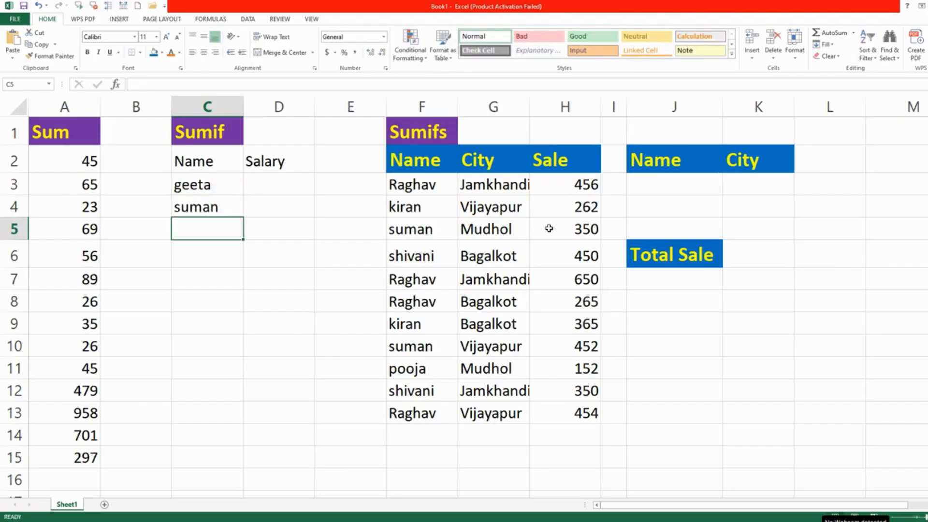
pyautogui.write('pooja')
pyautogui.press('Return')
pyautogui.write('ravi')
pyautogui.press('Return')
# Fill C7:C9 of the Name column by repeating the names from C3, C4 and C6, in that order.
pyautogui.write('geeta')
pyautogui.press('Return')
pyautogui.write('sum')
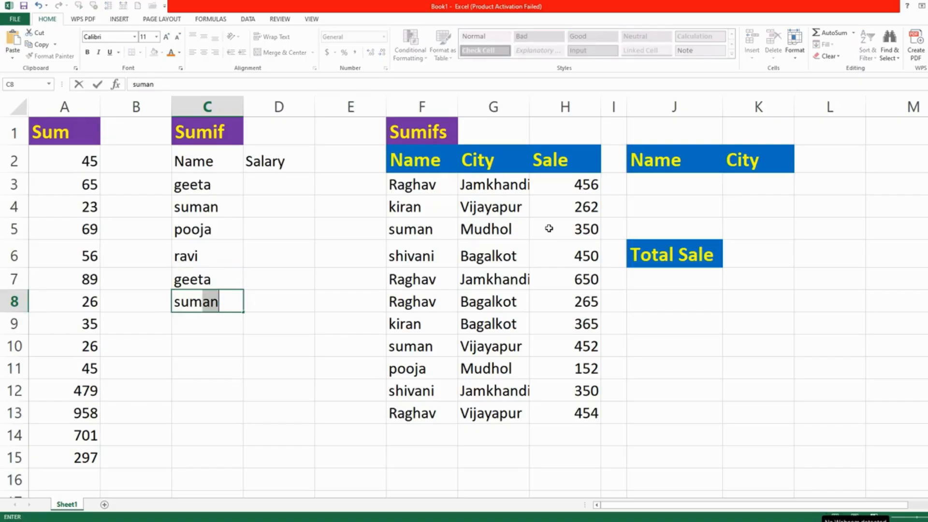
pyautogui.press('Return')
pyautogui.write('ravi')
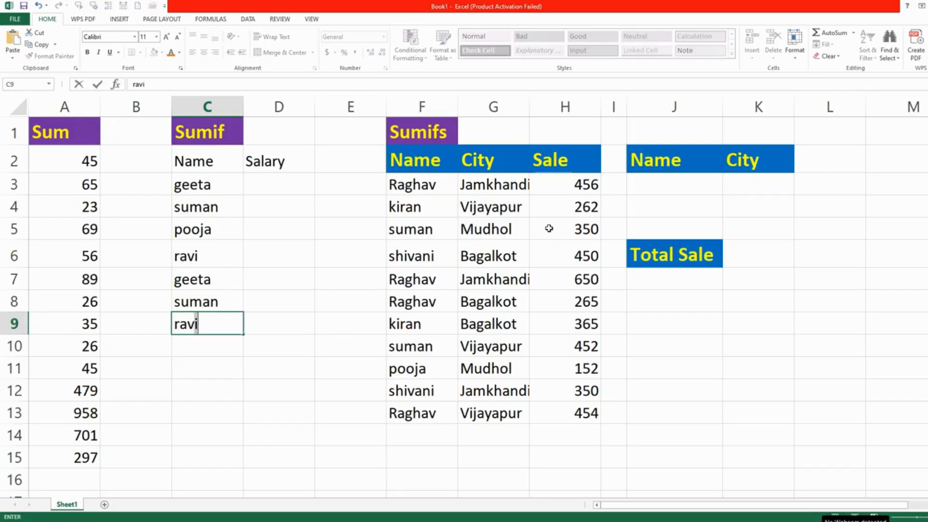
pyautogui.press('Return')
# Repeat the name from C5 in C10, correctly spelled, and the name from C4 in C11.
pyautogui.write('pooa')
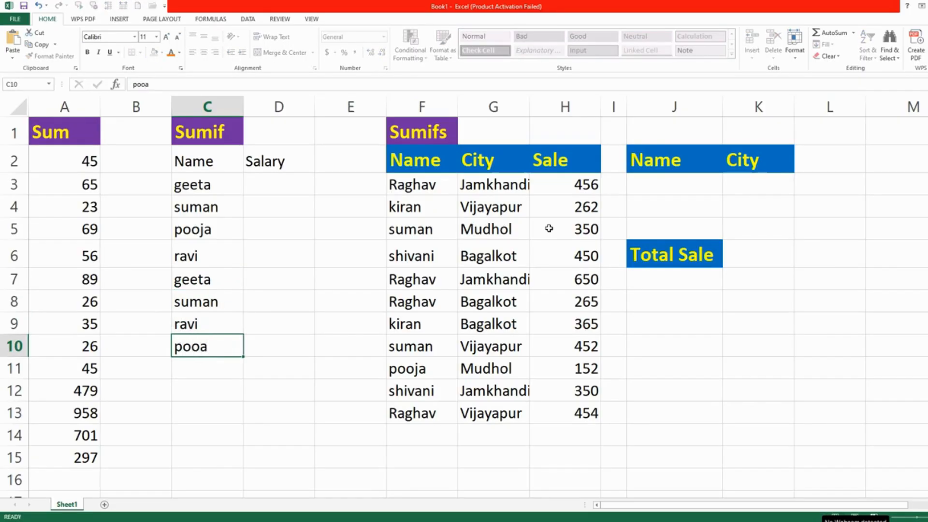
pyautogui.press('Return')
pyautogui.press('Up')
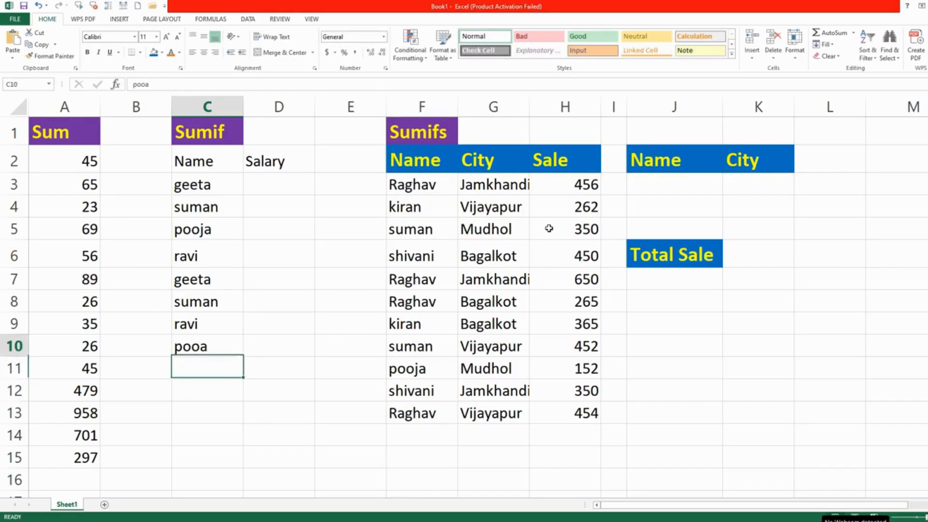
pyautogui.write('pooja')
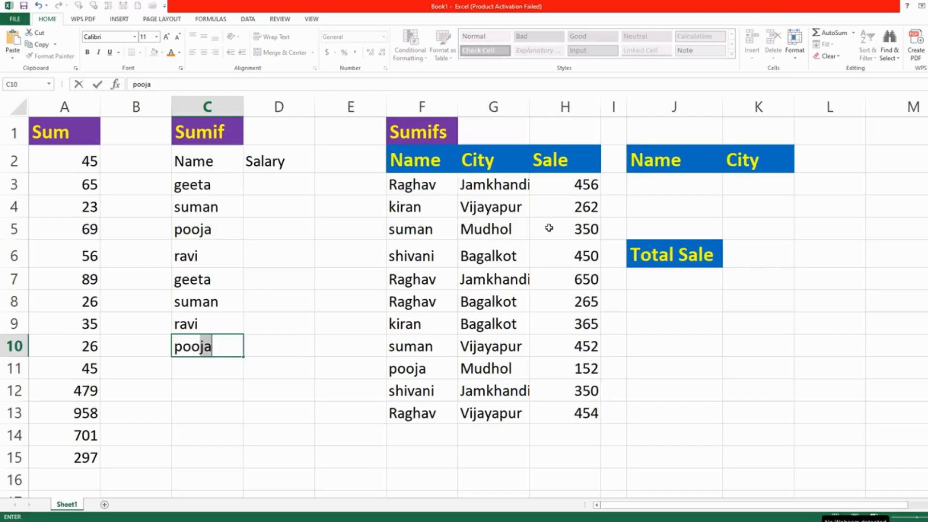
pyautogui.press('Return')
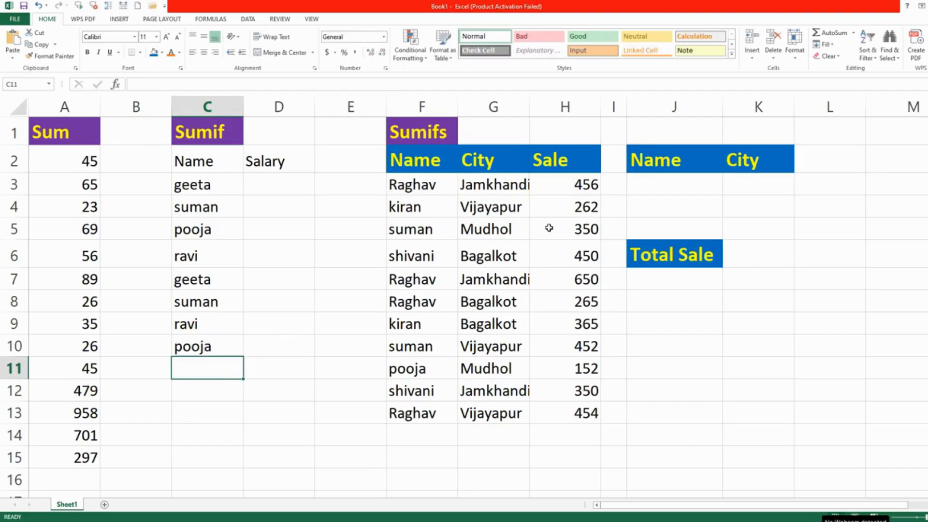
pyautogui.write('sum')
pyautogui.press('Return')
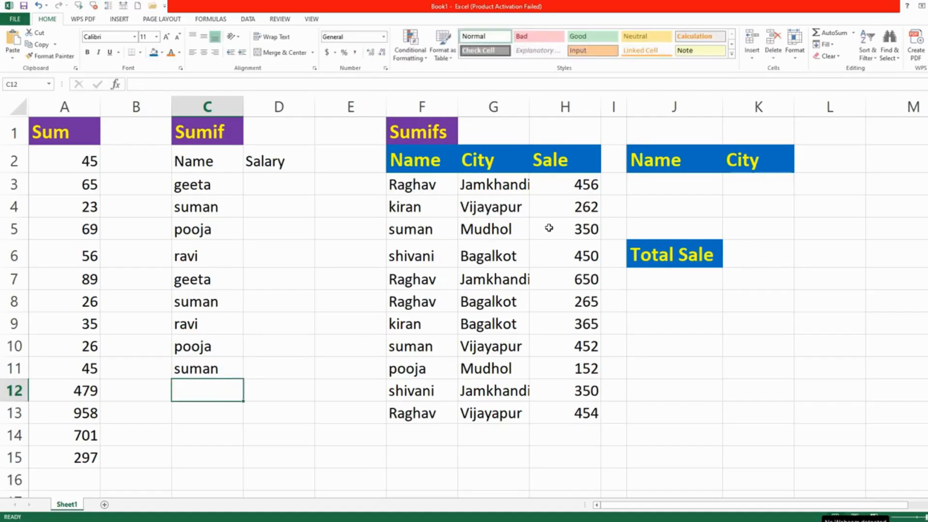
# Fill C12:C14 of the Name column by repeating the names from C3, C6 and C5, in that order.
pyautogui.write('ge')
pyautogui.press('Return')
pyautogui.write('ravi')
pyautogui.press('Return')
pyautogui.write('pooja')
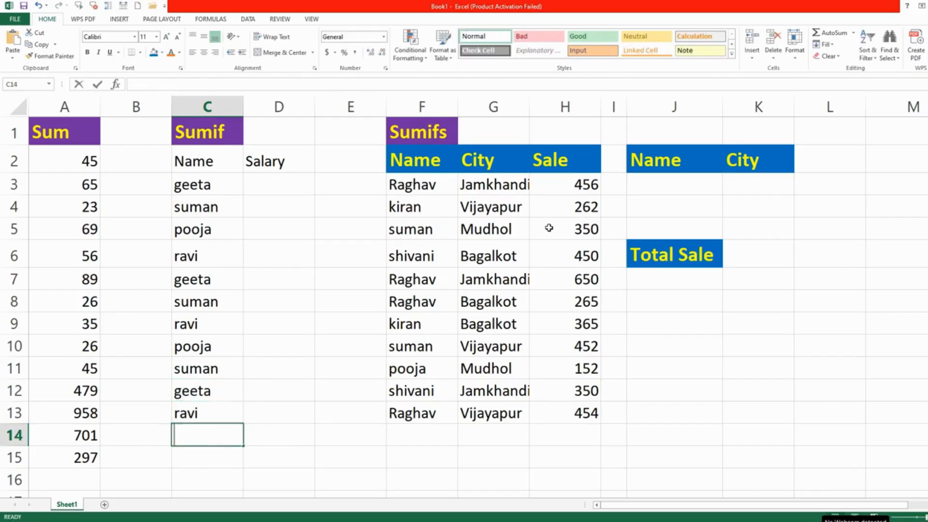
pyautogui.press('Tab')
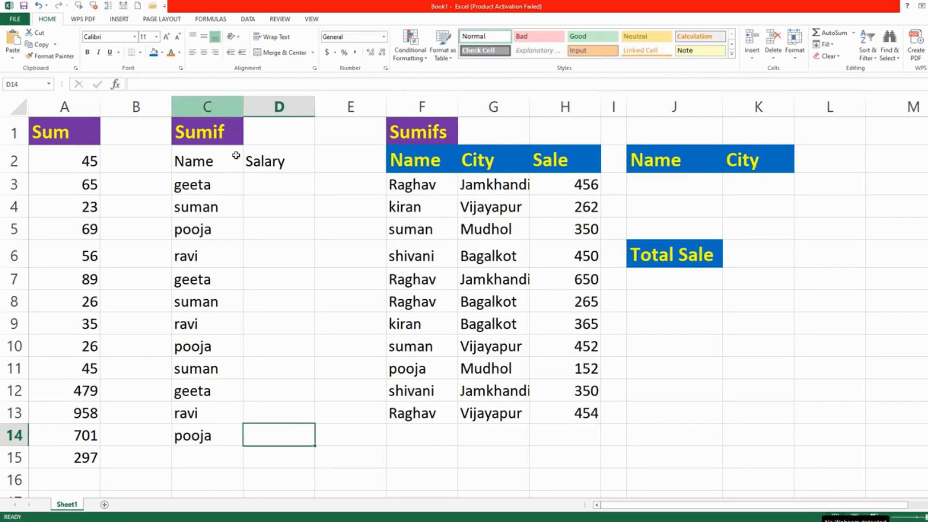
pyautogui.click(269, 185)
pyautogui.write('33500')
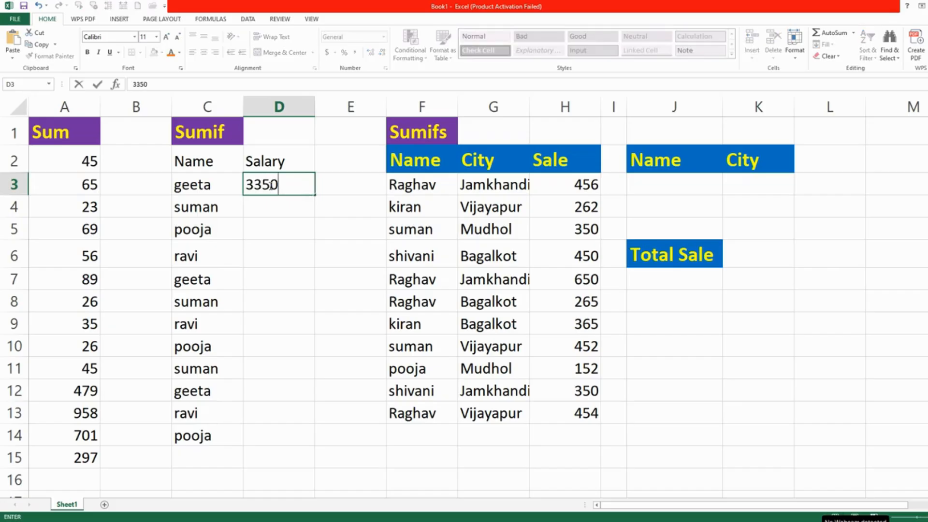
pyautogui.press('Return')
# Enter the salaries 3500, 4500 and 2500 in D3:D5 of the Sumif table.
pyautogui.click(269, 185)
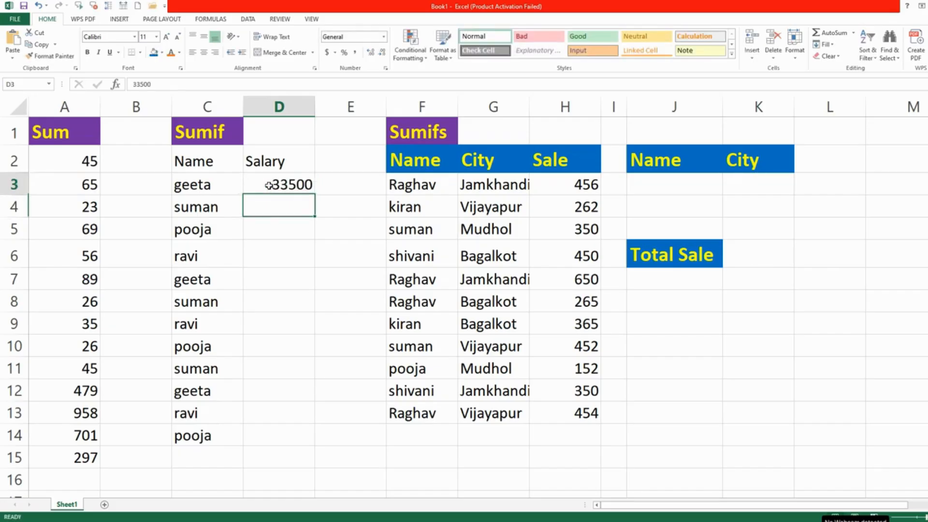
pyautogui.write('3500')
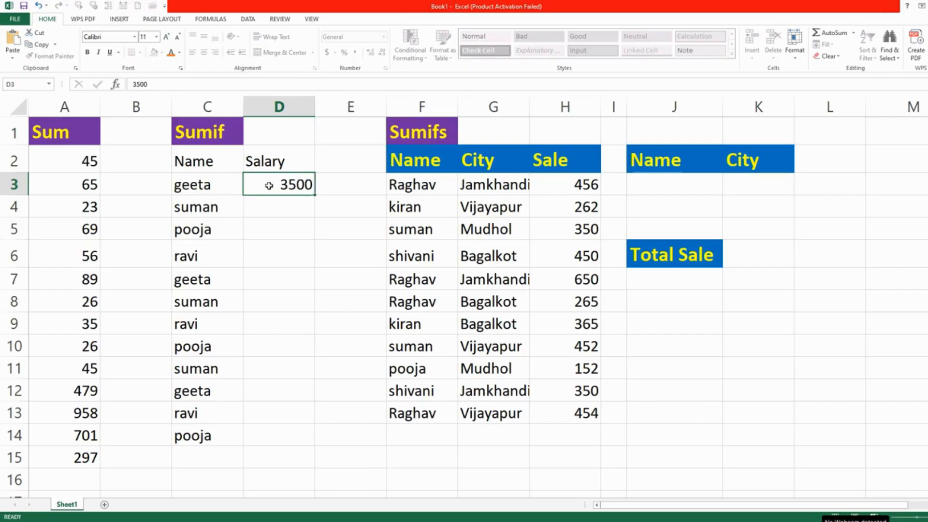
pyautogui.press('Return')
pyautogui.write('4500')
pyautogui.press('Return')
pyautogui.write('2')
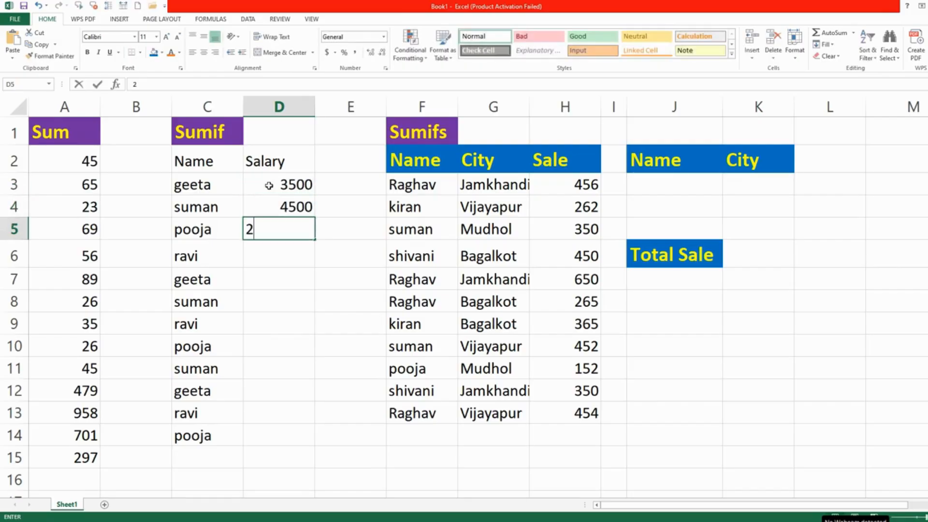
pyautogui.write('500')
pyautogui.press('Return')
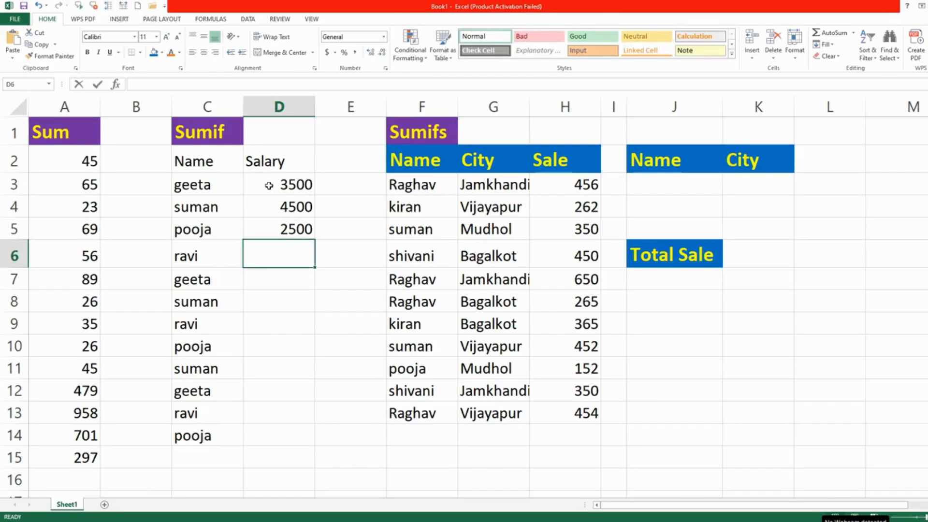
# Enter the salaries 8500, 4500, 6500 and 3200 in D6:D9.
pyautogui.write('8500')
pyautogui.press('Return')
pyautogui.write('4500')
pyautogui.press('Return')
pyautogui.write('0')
pyautogui.press('Return')
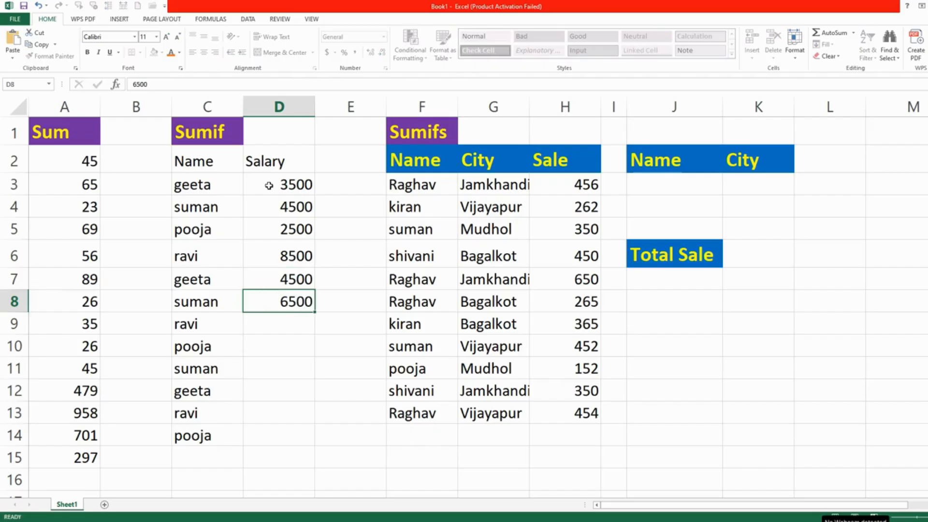
pyautogui.write('3200')
pyautogui.press('Return')
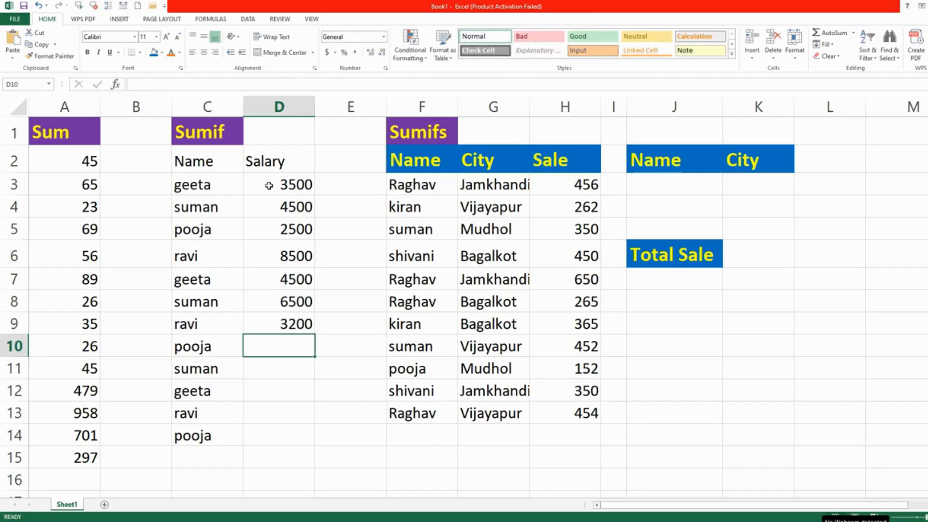
# Complete the Salary column with 8500, 7500, 4500, 6500 and 2300 in D10:D14.
pyautogui.write('8500')
pyautogui.press('Return')
pyautogui.write('7')
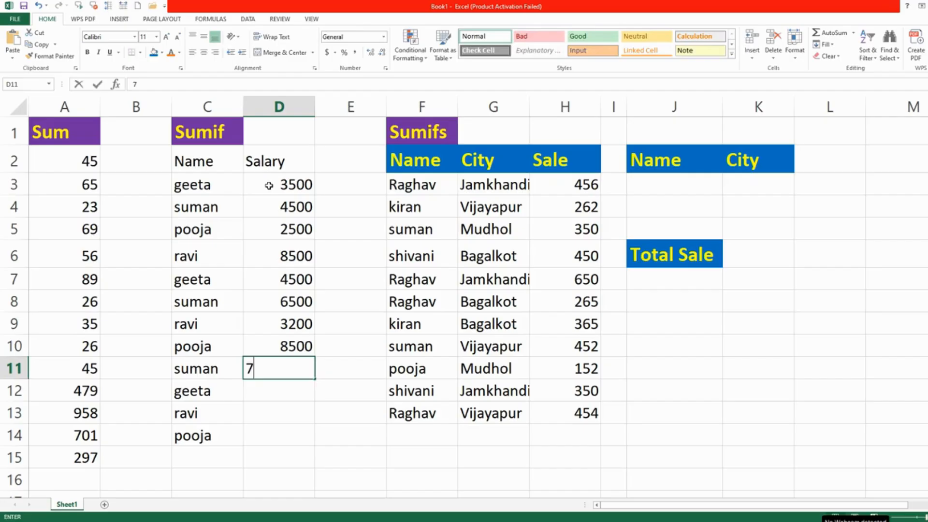
pyautogui.write('500')
pyautogui.press('Return')
pyautogui.write('4500')
pyautogui.press('Return')
pyautogui.write('6500')
pyautogui.press('Return')
pyautogui.write('2300')
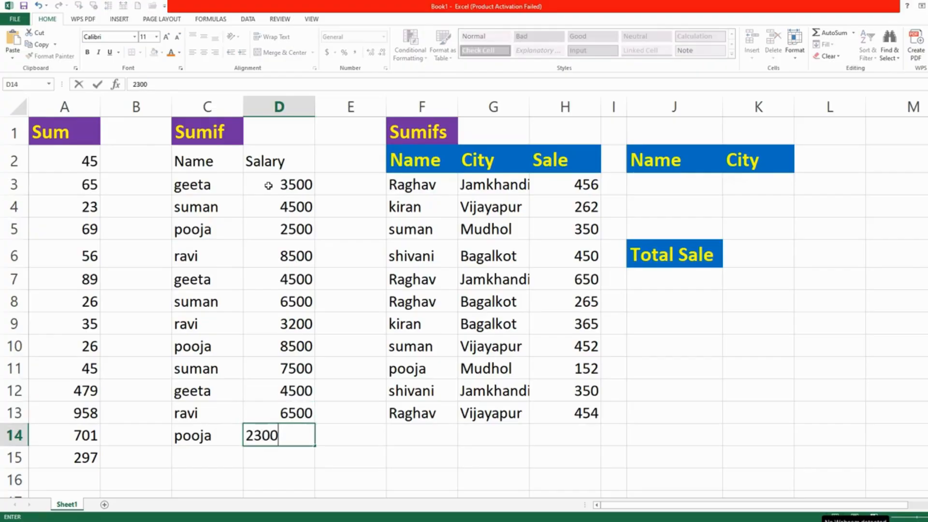
pyautogui.press('Return')
# Enter a SUMIF formula in C15 with range C3:C14, the name from C3 as quoted text criterion, and sum range D3:D14.
pyautogui.press('Left')
pyautogui.write('=sumif')
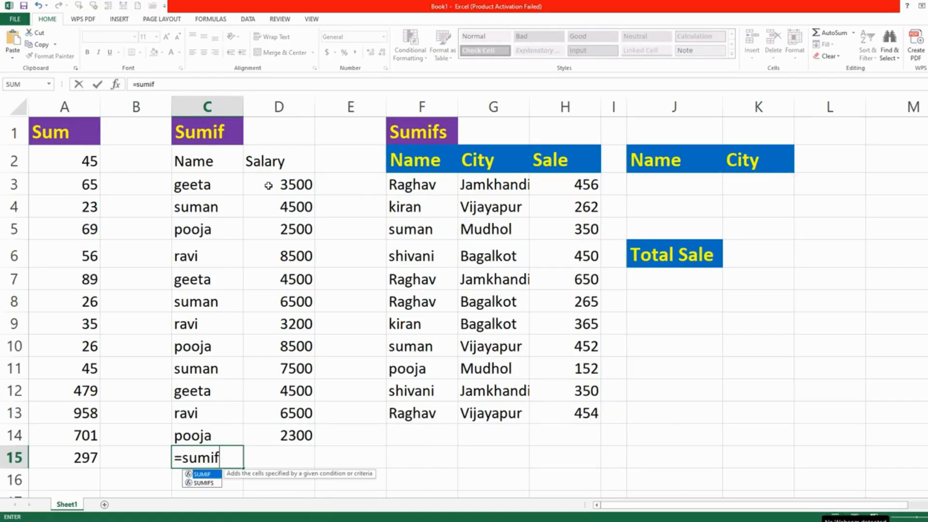
pyautogui.write('(')
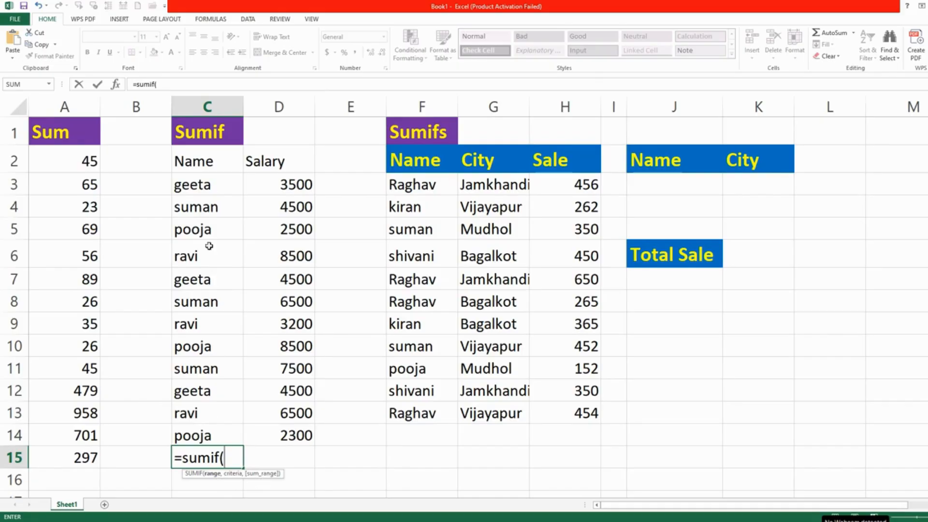
pyautogui.click(199, 185)
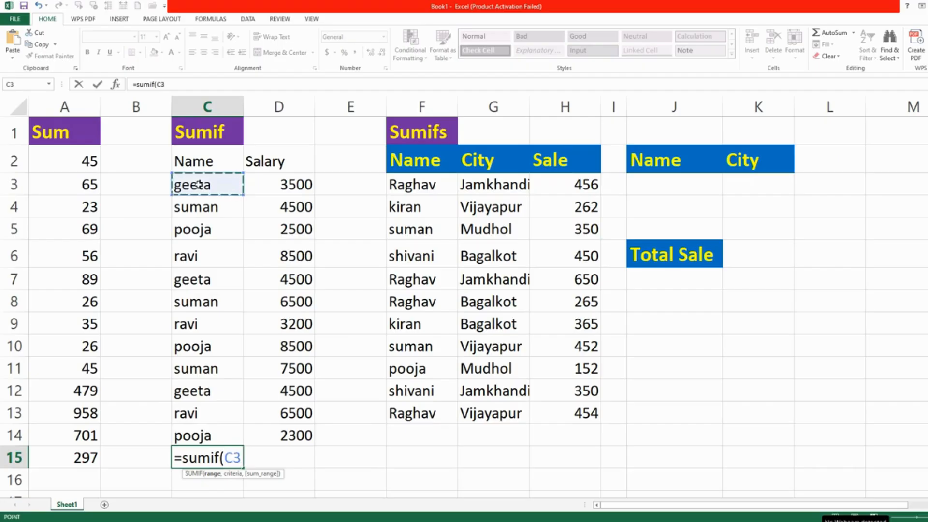
pyautogui.moveTo(199, 184); pyautogui.dragTo(198, 434)
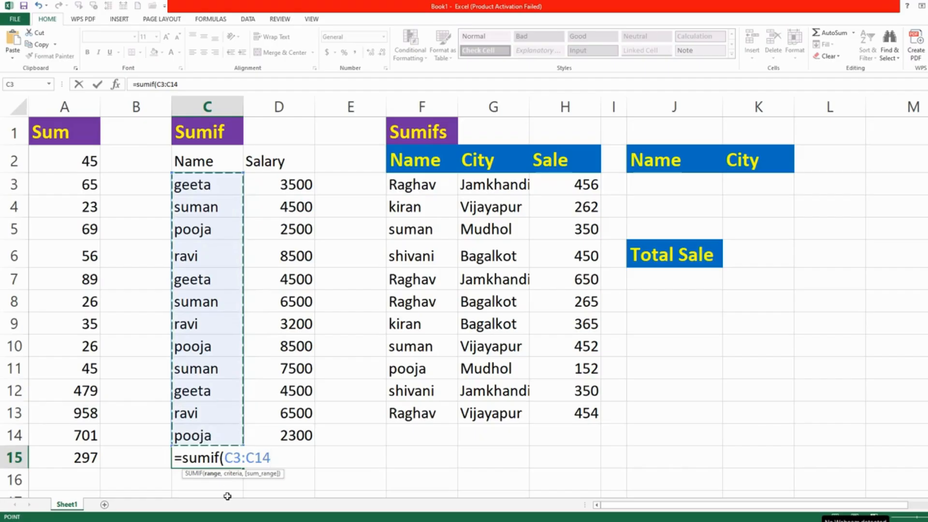
pyautogui.write(',')
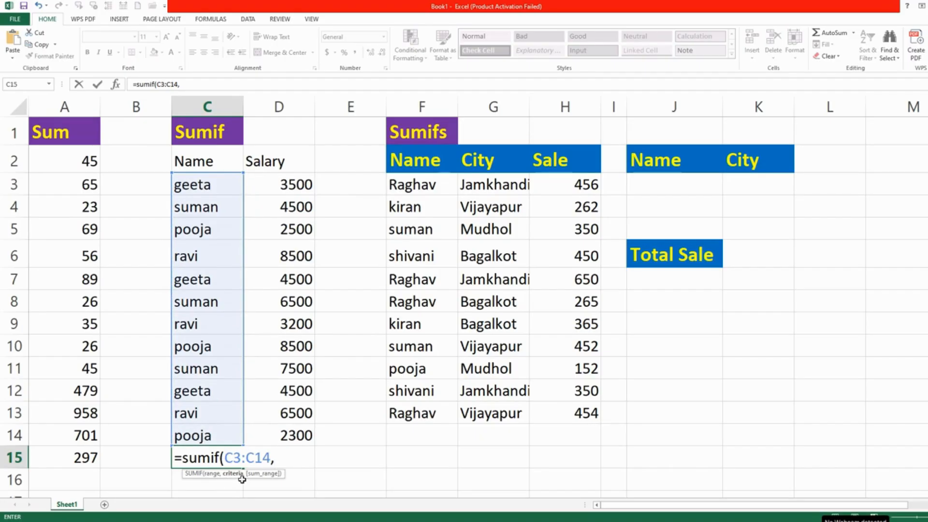
pyautogui.write('"')
pyautogui.write('geeta')
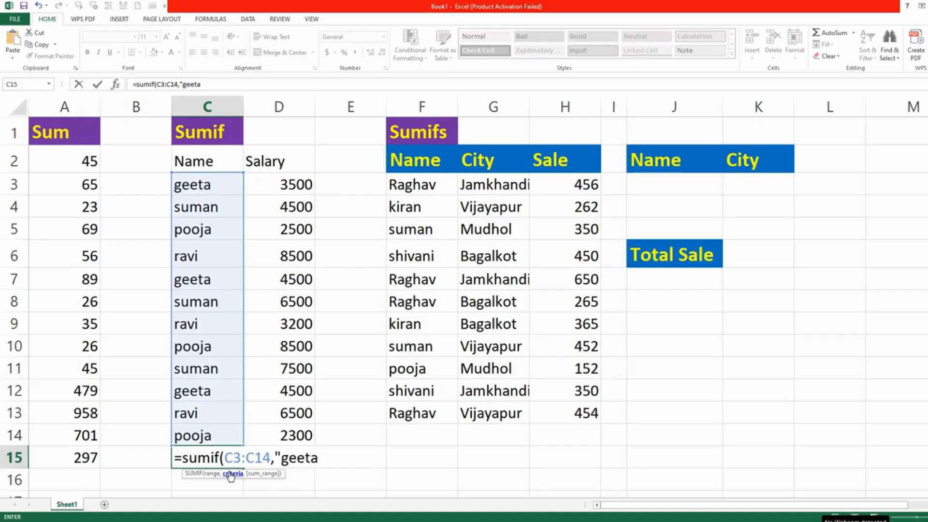
pyautogui.write('",')
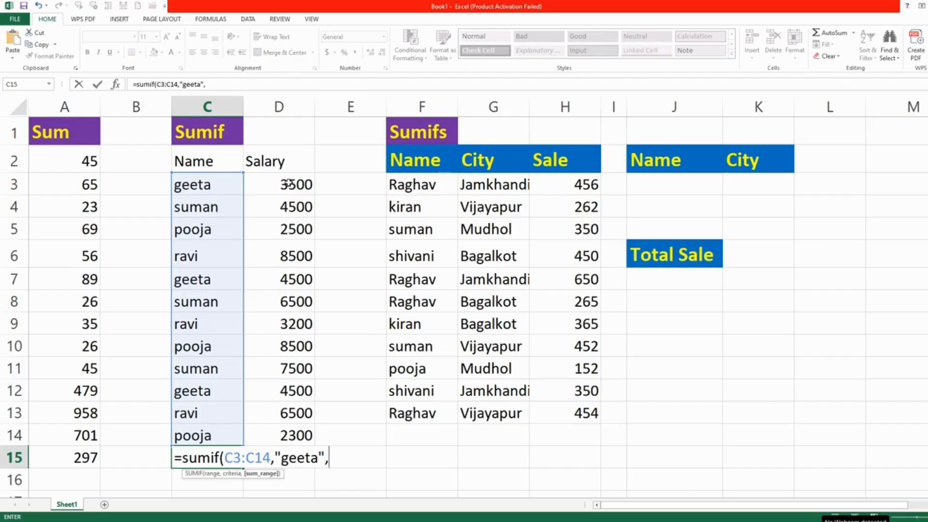
pyautogui.moveTo(289, 184); pyautogui.dragTo(288, 435)
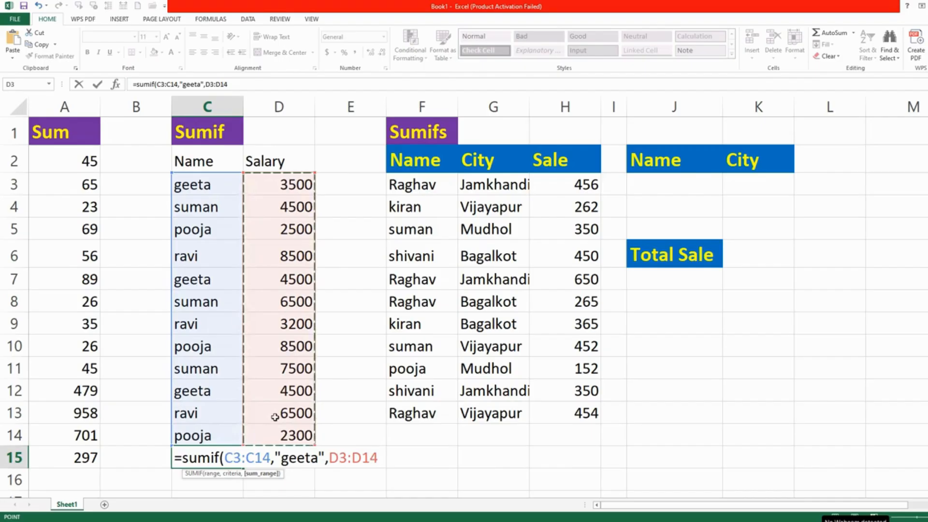
pyautogui.write(')')
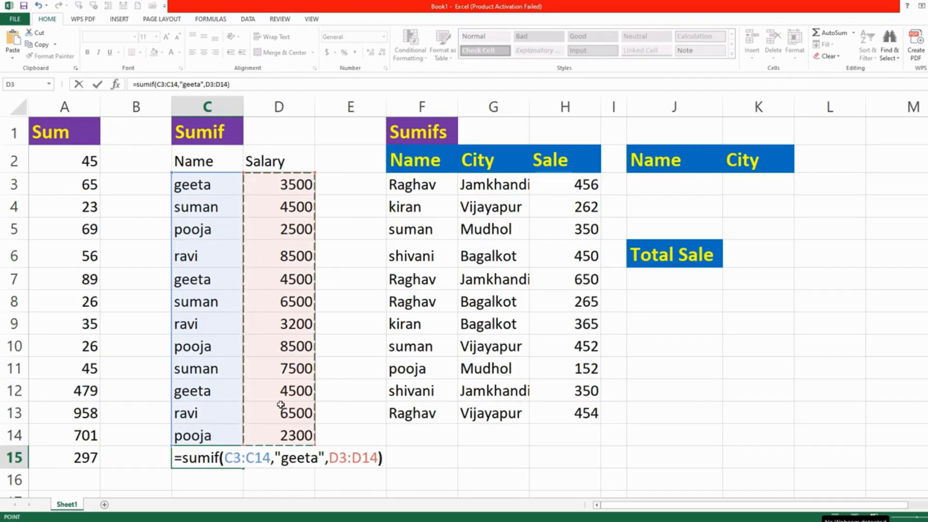
pyautogui.press('Return')
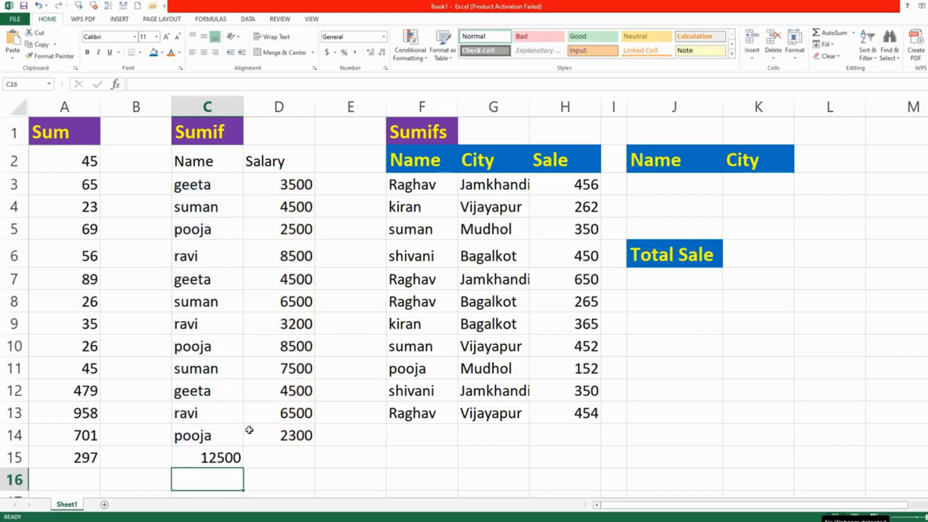
# Examine the SUMIF formula in C15, highlighting the name used as its criterion.
pyautogui.click(217, 459)
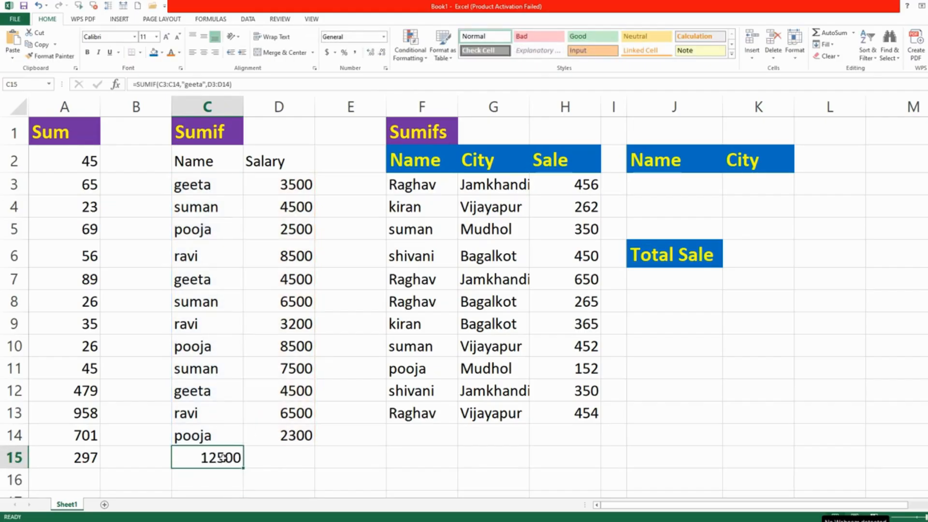
pyautogui.doubleClick(221, 457)
pyautogui.moveTo(286, 458); pyautogui.dragTo(325, 458)
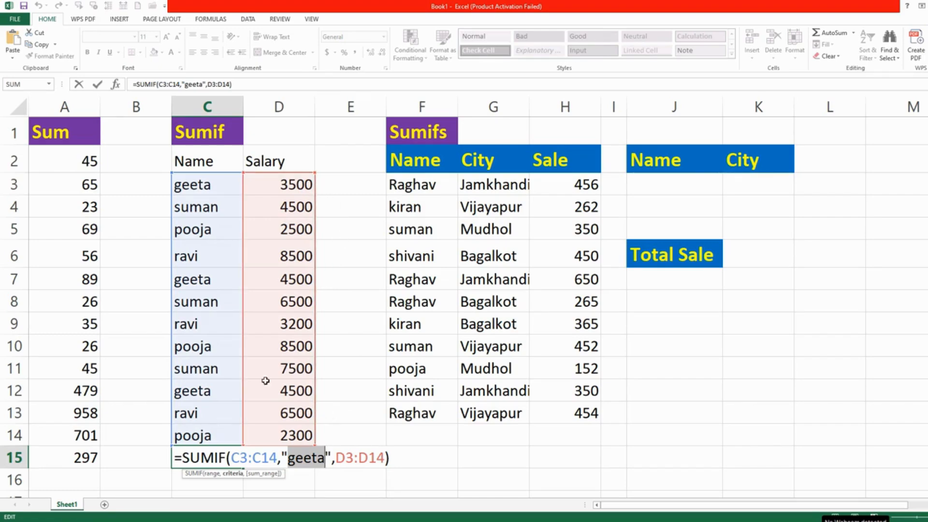
pyautogui.press('Return')
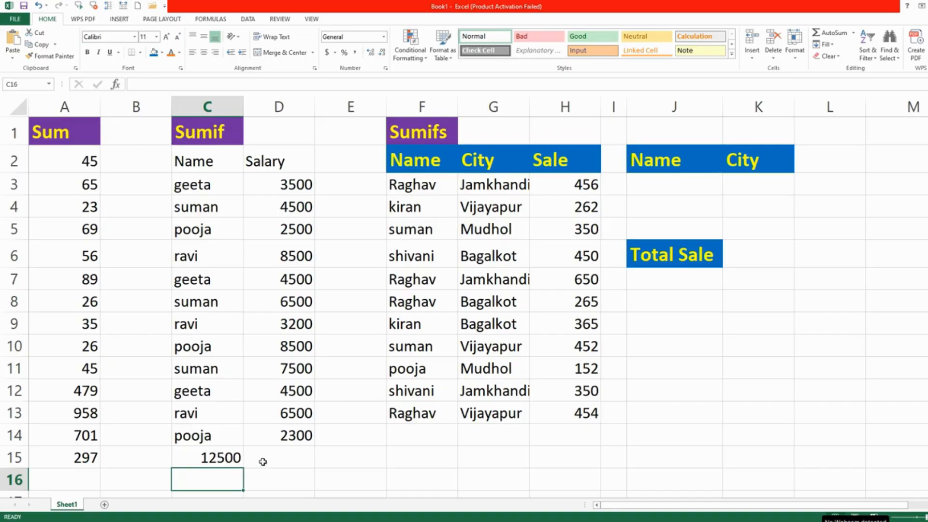
# Fill cells C15:D15 with the standard yellow color.
pyautogui.moveTo(220, 457); pyautogui.dragTo(276, 459)
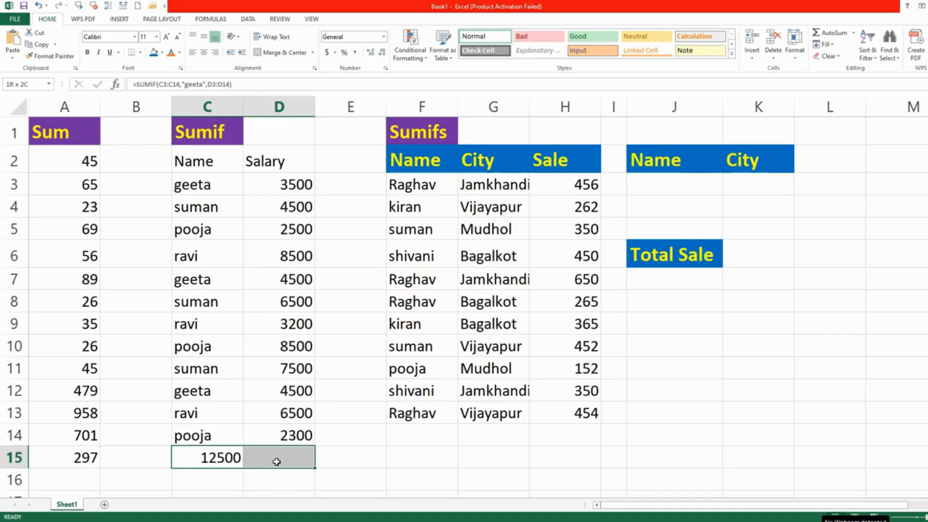
pyautogui.click(161, 53)
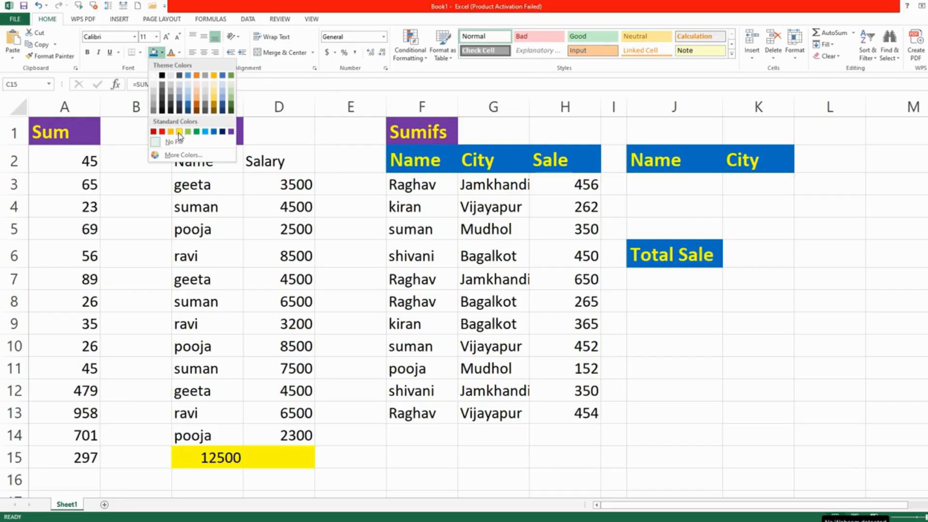
pyautogui.click(178, 132)
pyautogui.click(232, 477)
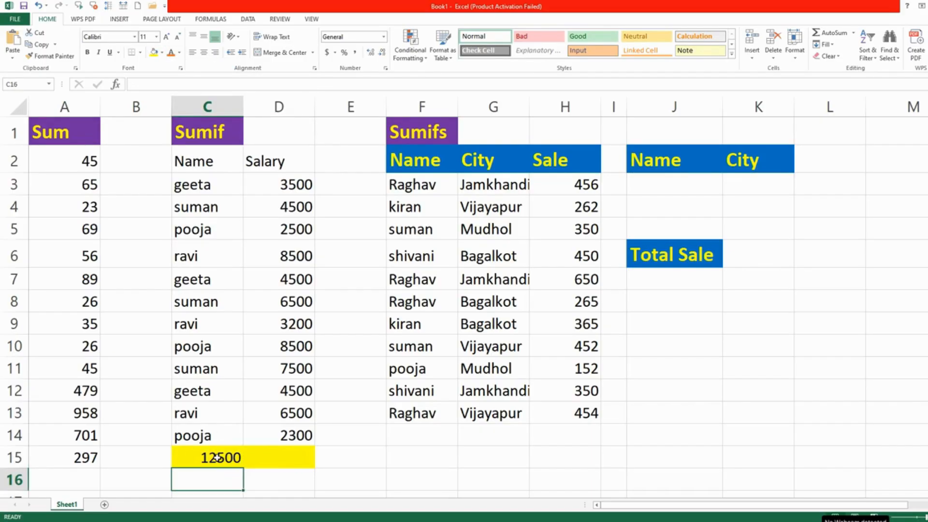
# Replace the quoted name in C15's SUMIF formula with a reference to C16, making it =SUMIF(C3:C14,C16,D3:D14), and select C16.
pyautogui.click(218, 457)
pyautogui.doubleClick(218, 457)
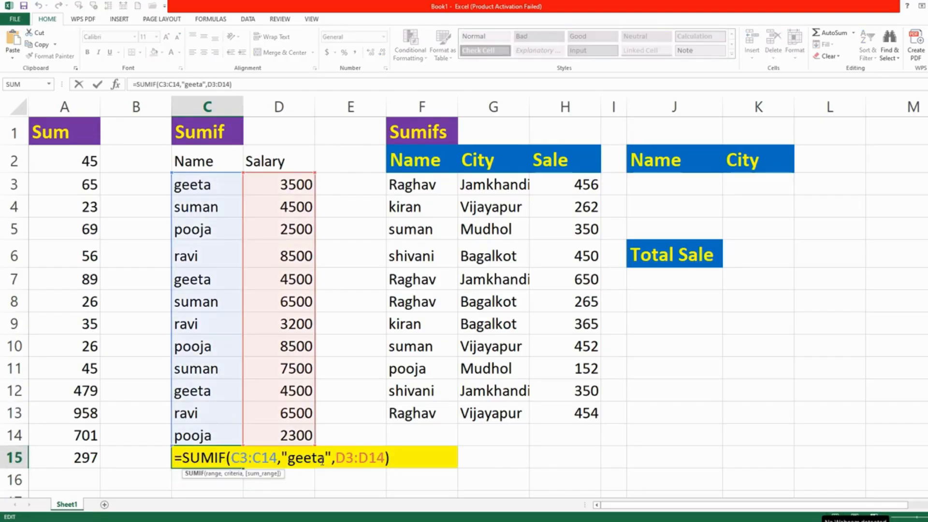
pyautogui.moveTo(332, 457); pyautogui.dragTo(283, 454)
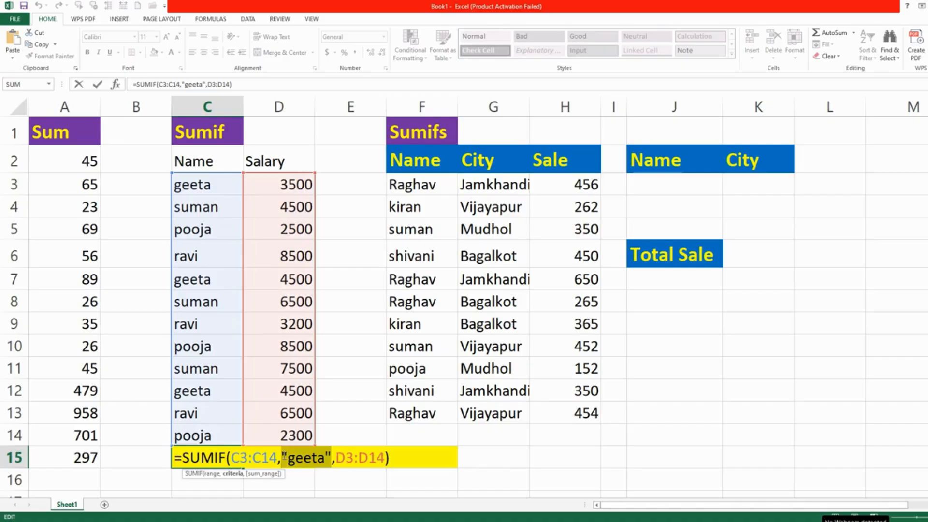
pyautogui.press('BackSpace')
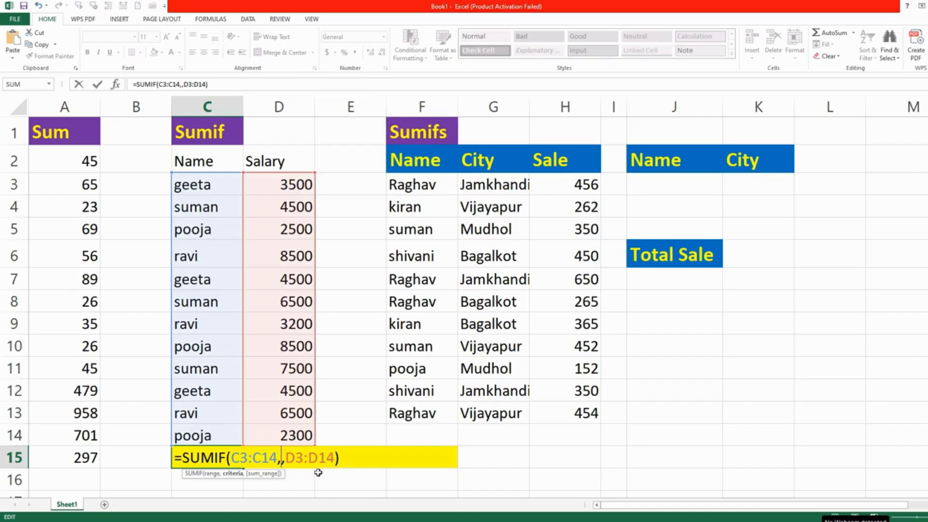
pyautogui.scroll(-3, 292, 441)
pyautogui.scroll(2, 293, 436)
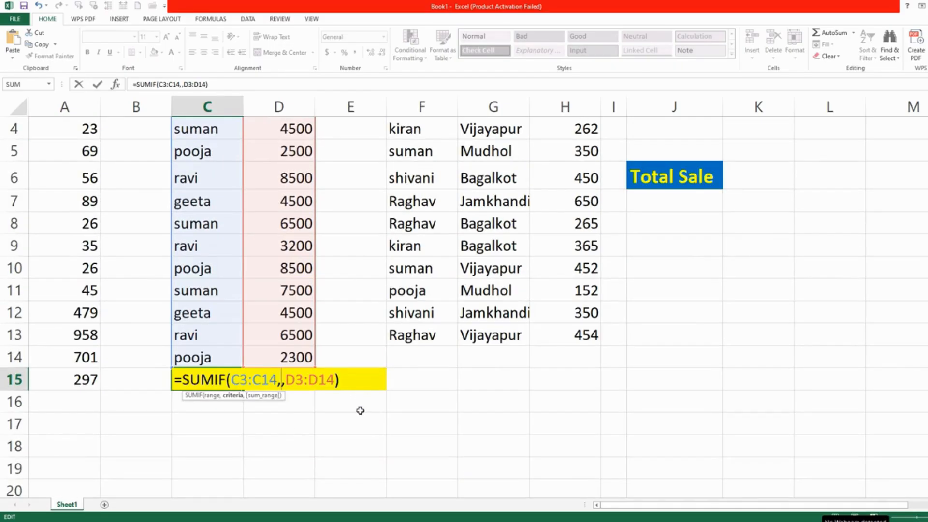
pyautogui.click(199, 406)
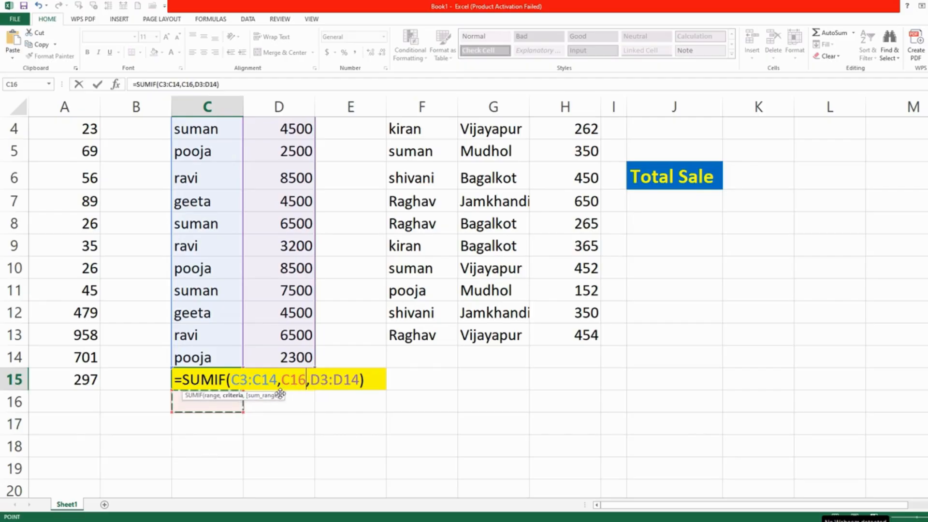
pyautogui.press('Return')
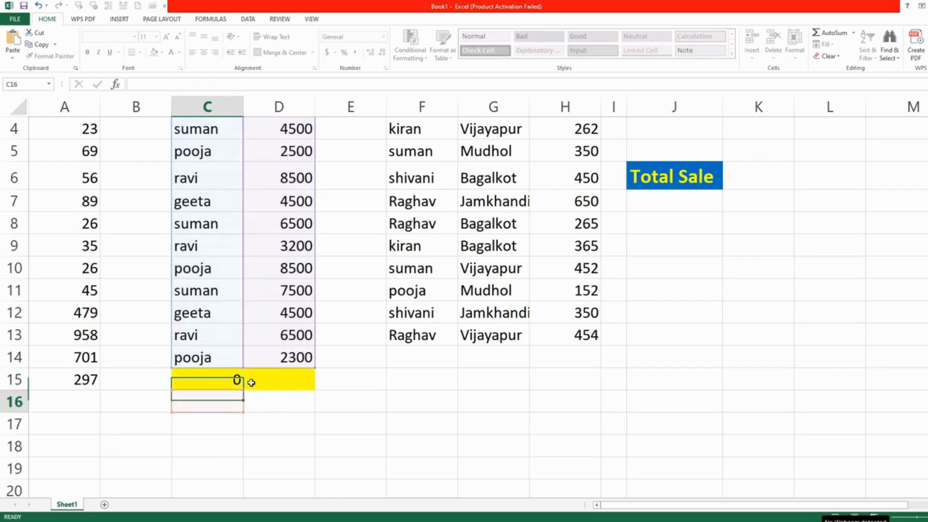
pyautogui.click(233, 380)
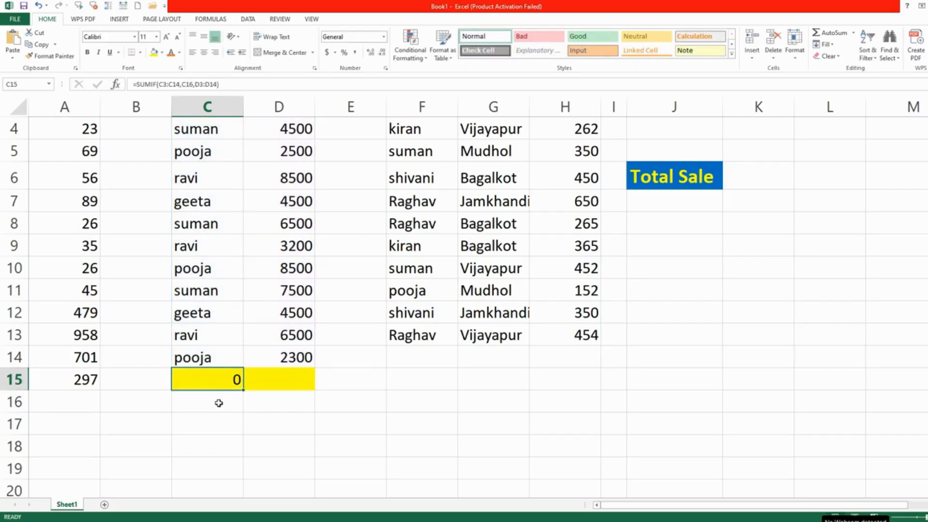
pyautogui.click(217, 404)
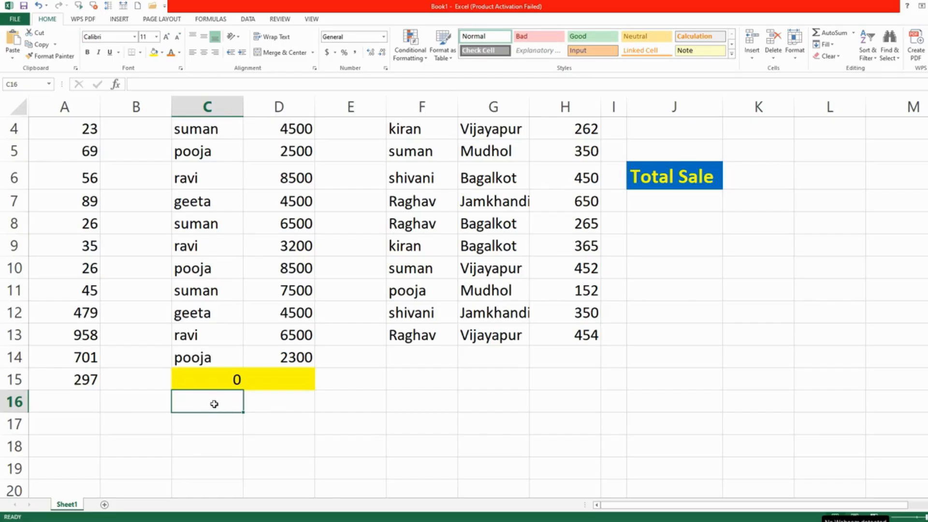
# Test the SUMIF criterion by entering the name from C5 in C16 and replacing it with the name from C6.
pyautogui.write('pooja')
pyautogui.press('Return')
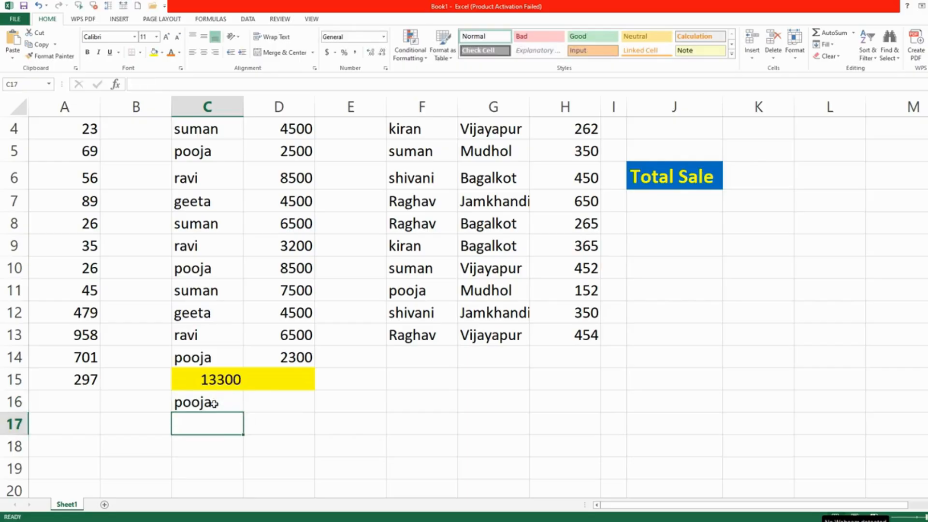
pyautogui.click(214, 404)
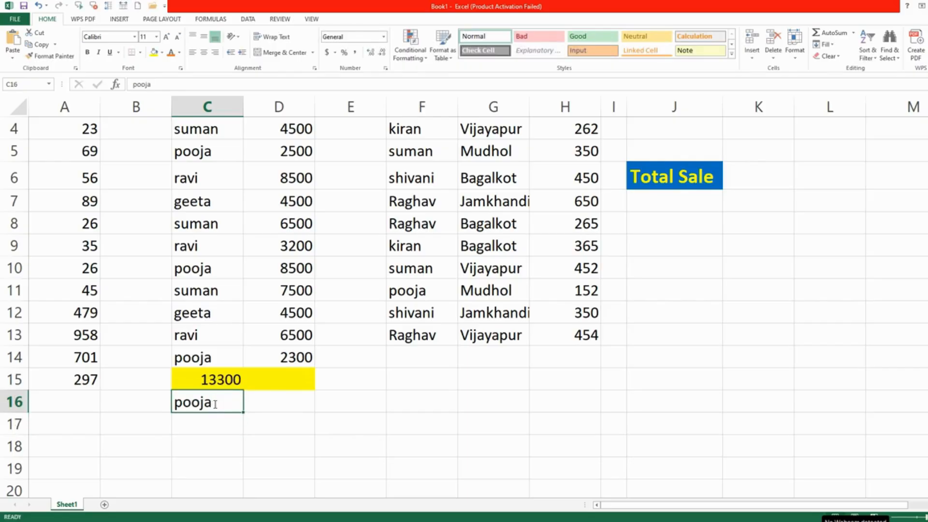
pyautogui.write('ravi')
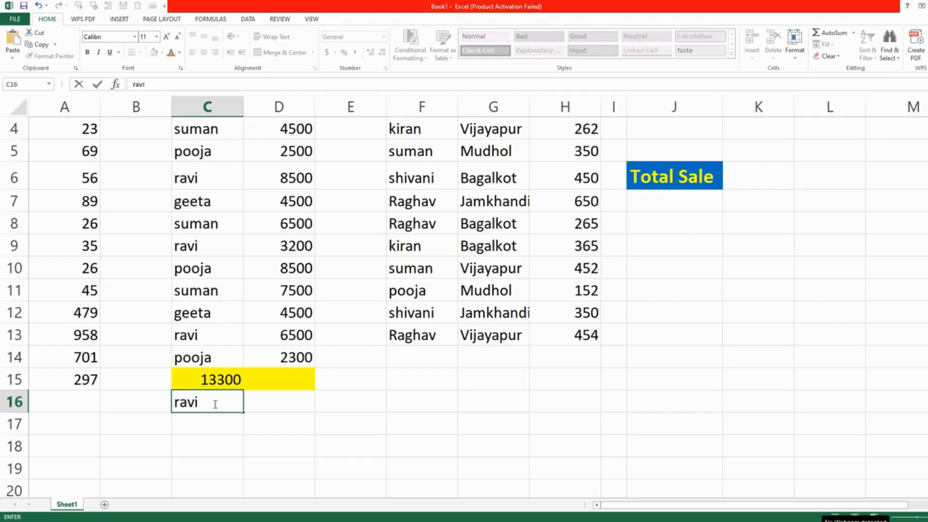
pyautogui.press('Return')
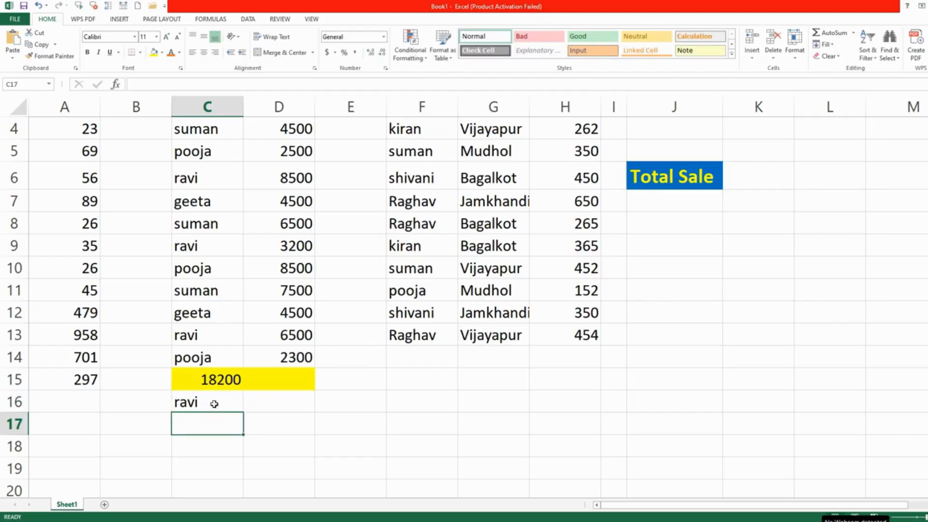
# Set the criterion in C16 to the name from C3 and clear the same name from C17.
pyautogui.write('geeta')
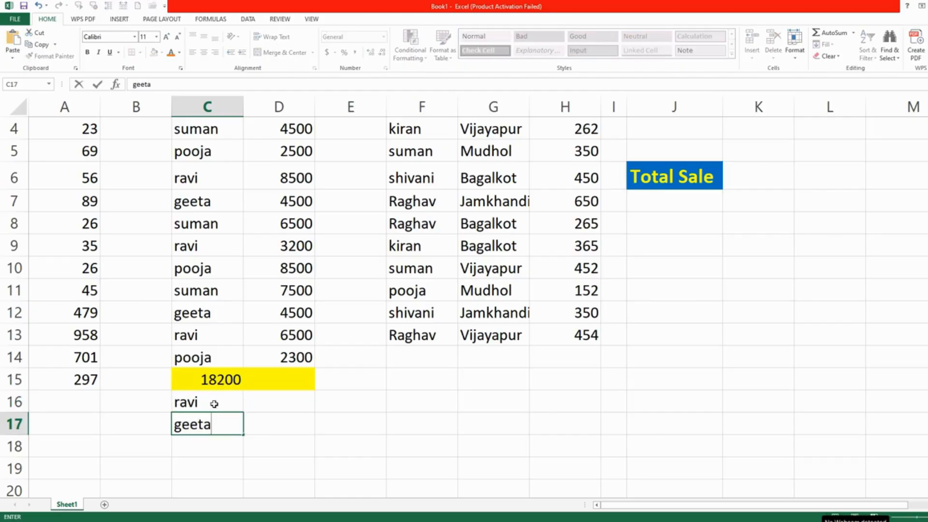
pyautogui.press('Return')
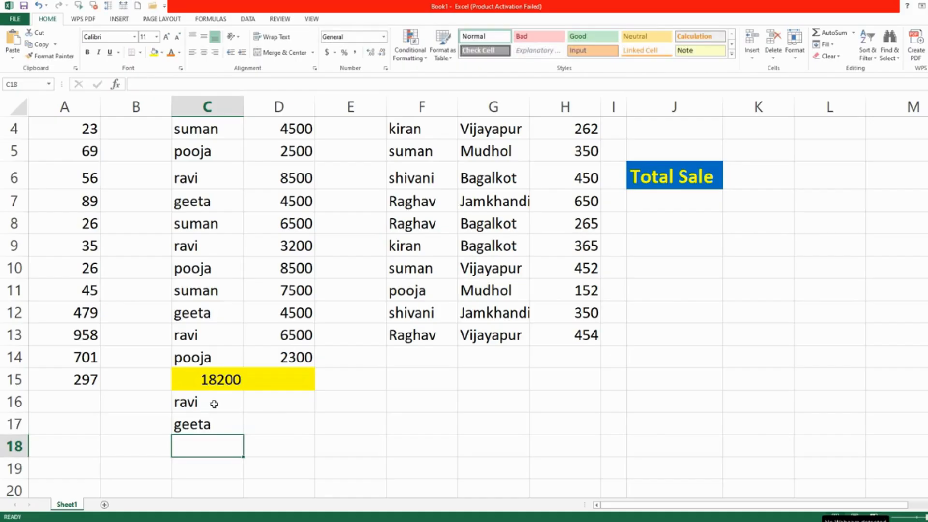
pyautogui.press('Up')
pyautogui.press('Up')
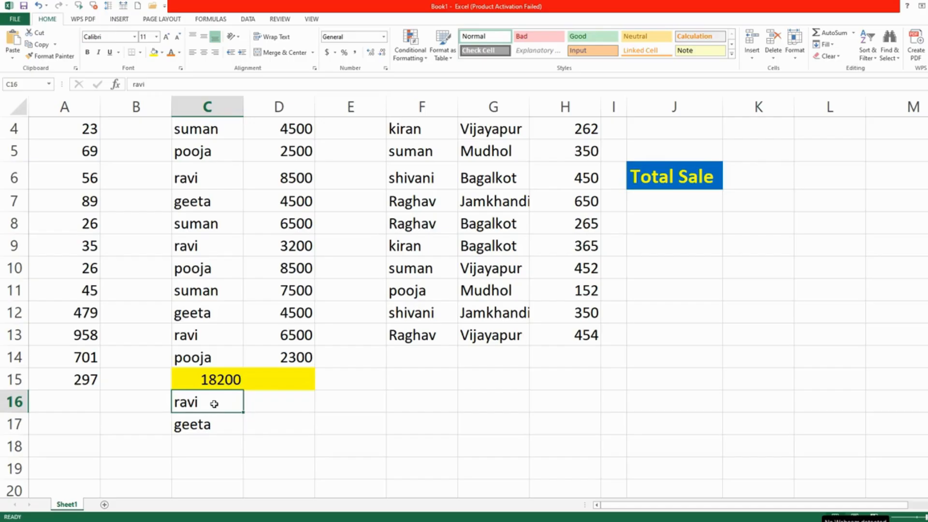
pyautogui.write('geeta')
pyautogui.press('Return')
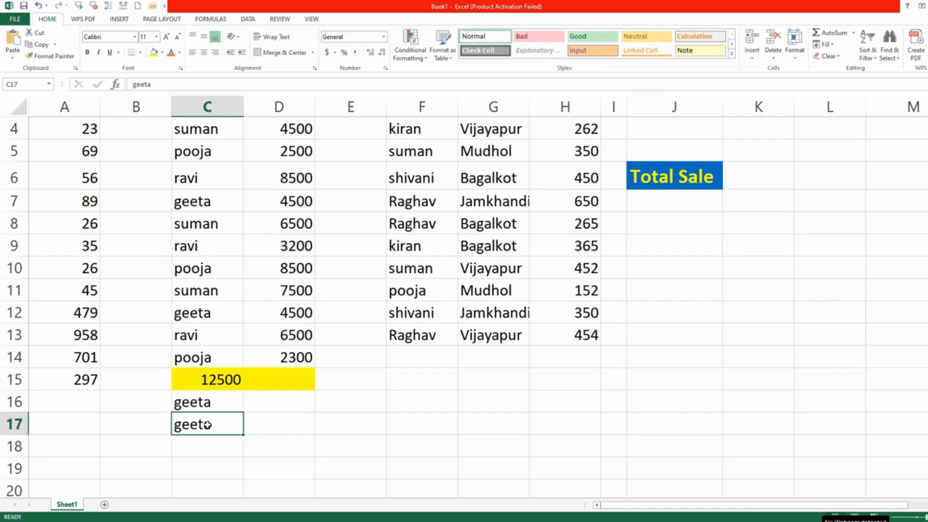
pyautogui.press('Delete')
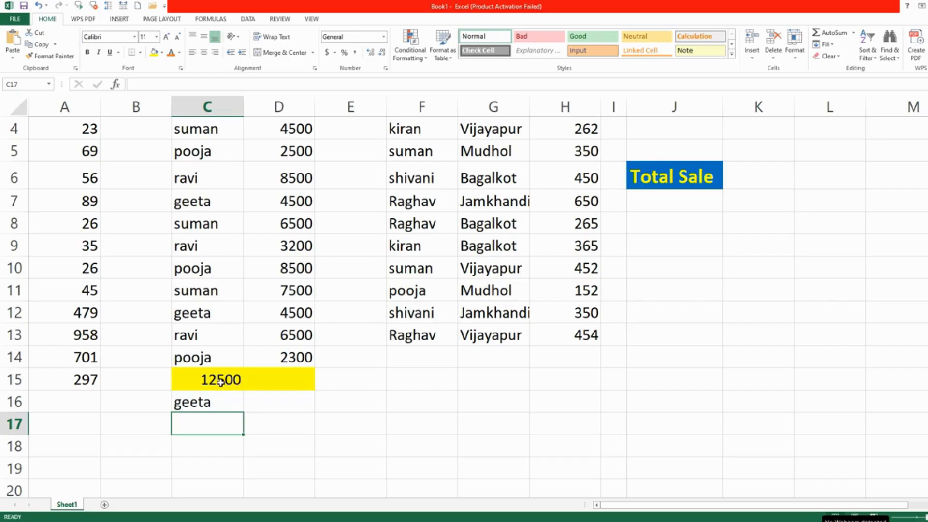
# Add List data validation to J3 with source =$F$3:$F$13 and check its dropdown of names.
pyautogui.scroll(1, 422, 369)
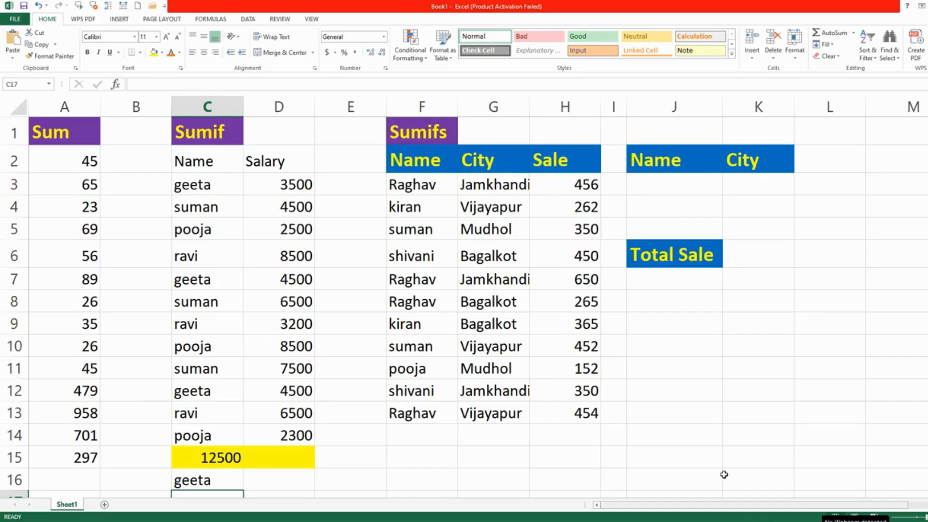
pyautogui.click(683, 188)
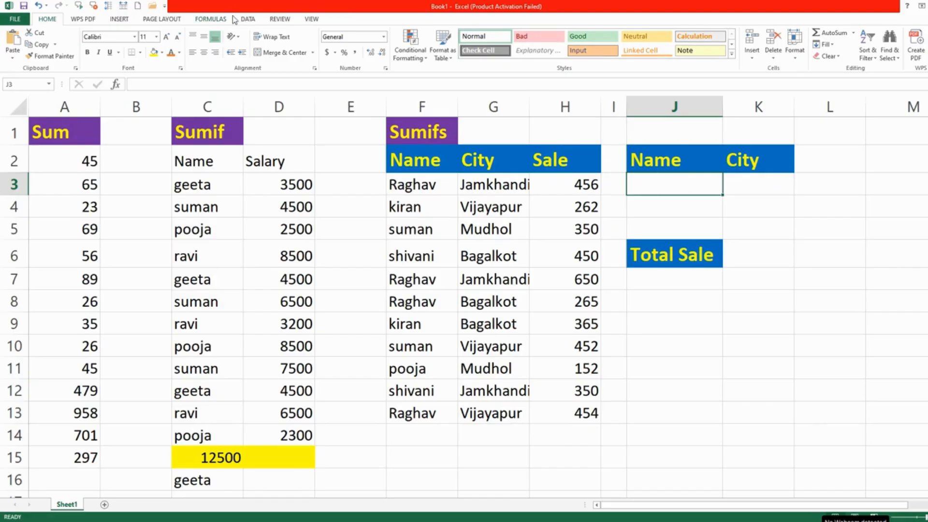
pyautogui.click(247, 19)
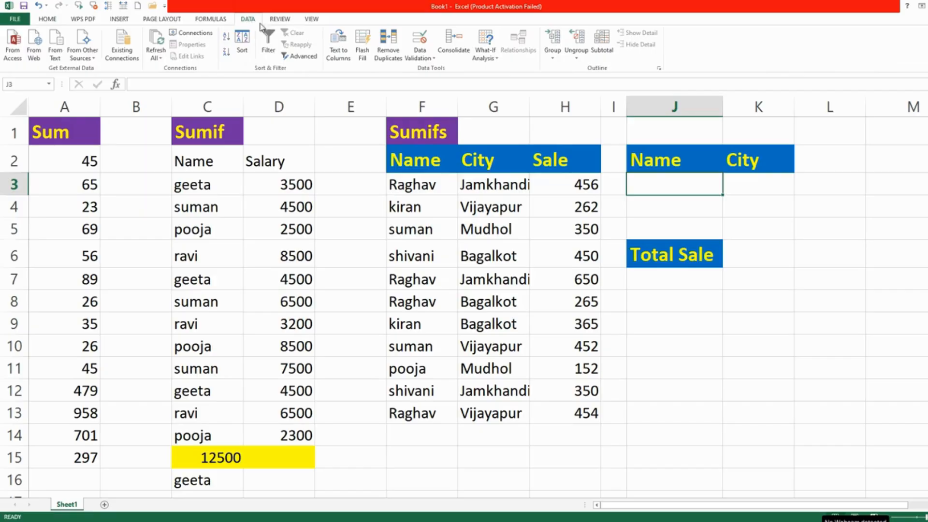
pyautogui.click(422, 57)
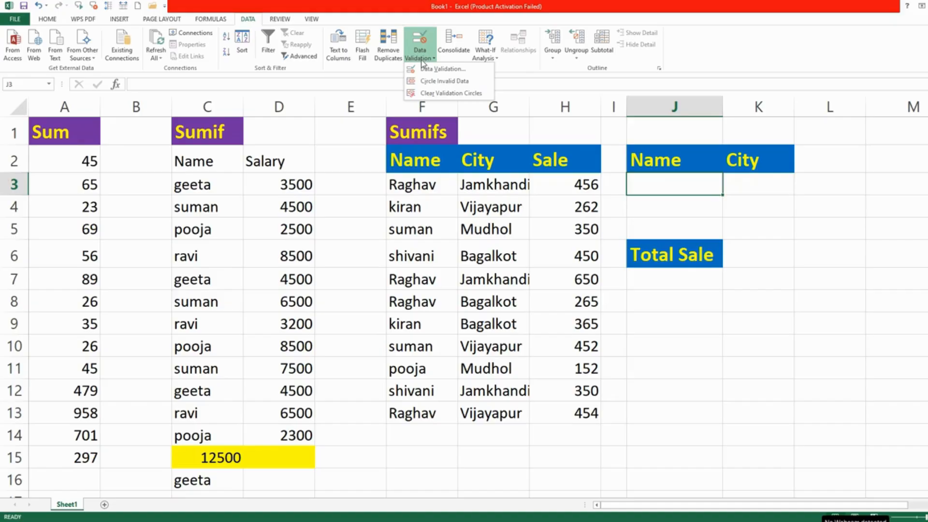
pyautogui.click(425, 70)
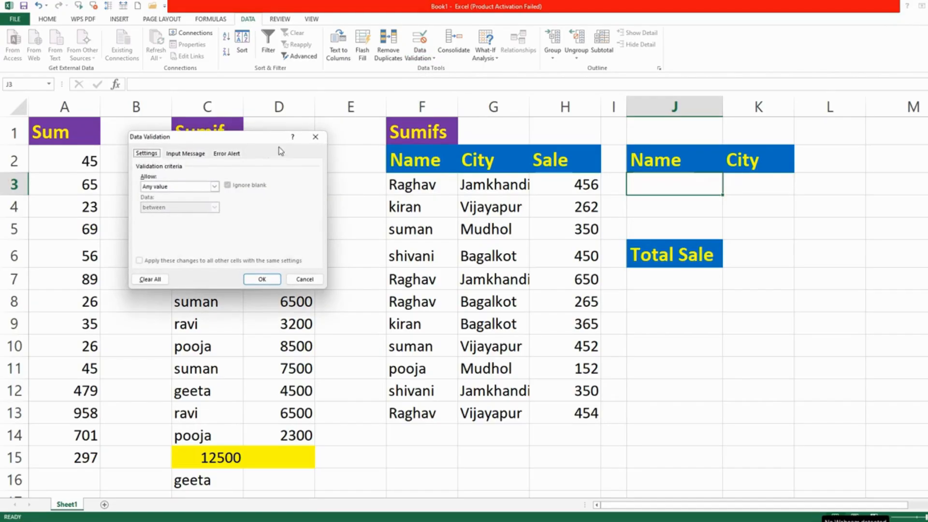
pyautogui.click(214, 187)
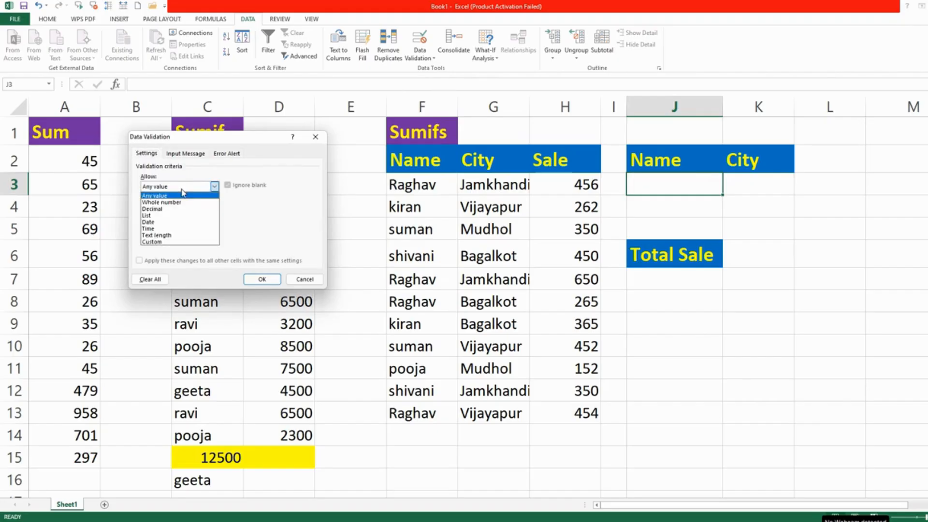
pyautogui.click(168, 216)
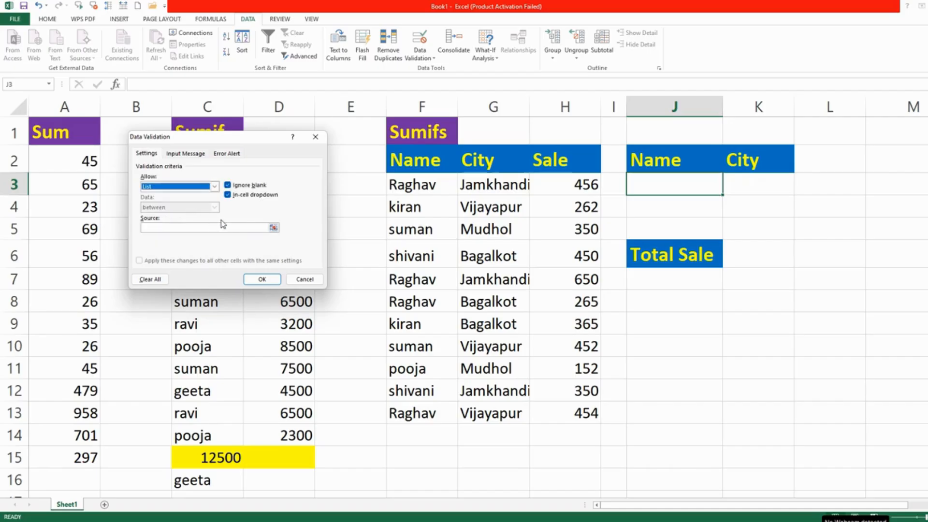
pyautogui.click(167, 227)
pyautogui.moveTo(429, 184); pyautogui.dragTo(421, 413)
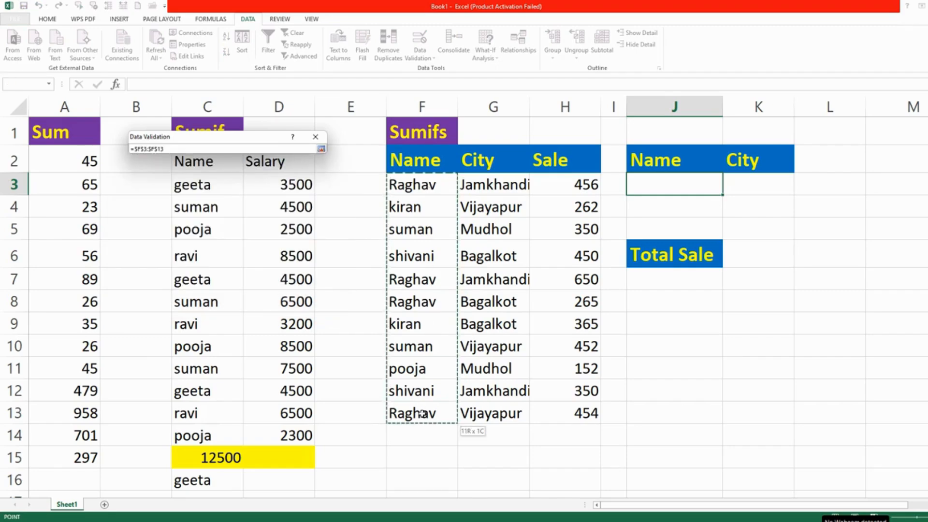
pyautogui.click(261, 279)
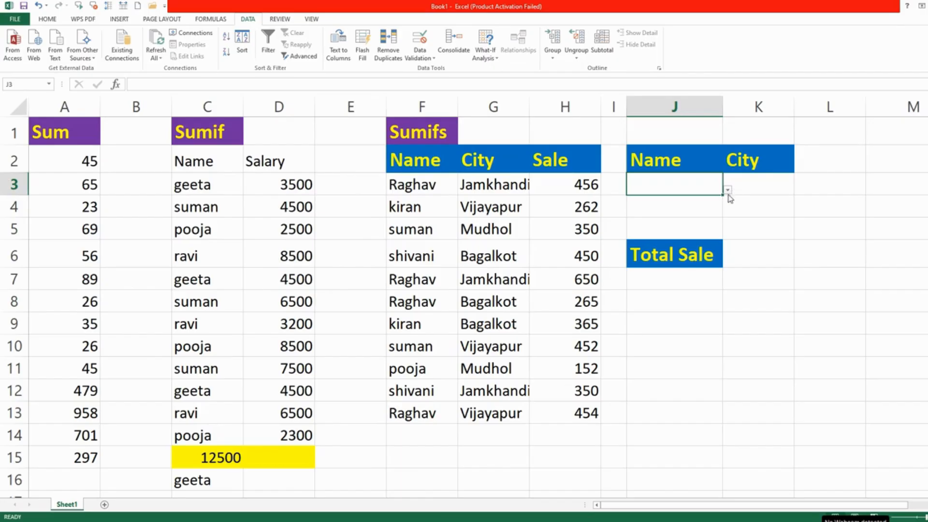
pyautogui.click(727, 191)
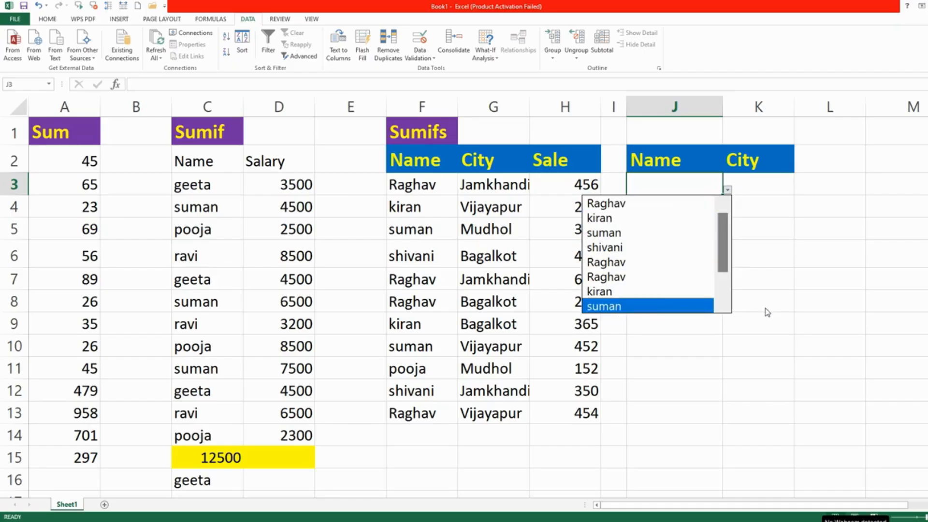
pyautogui.press('Escape')
# Add List data validation to K3 with source =$G$3:$G$13 and check its dropdown of cities.
pyautogui.click(754, 186)
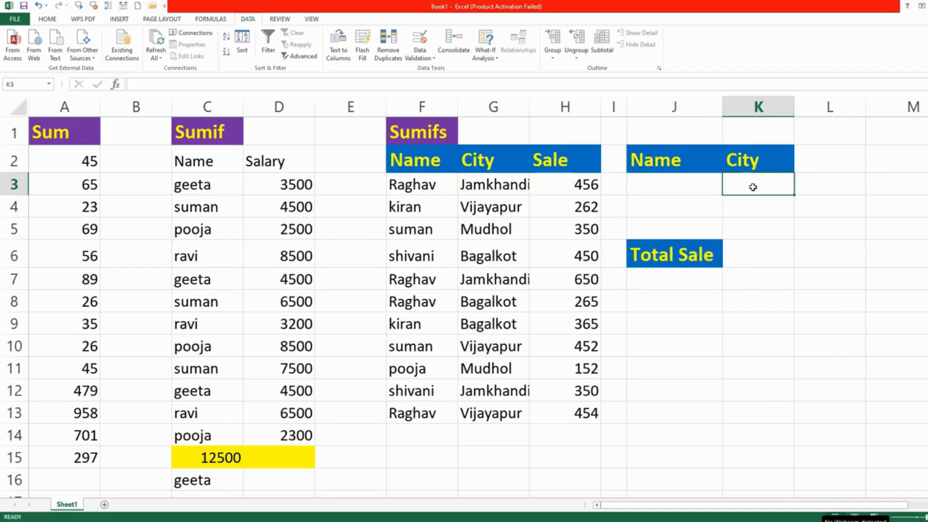
pyautogui.click(418, 59)
pyautogui.click(427, 70)
pyautogui.click(170, 187)
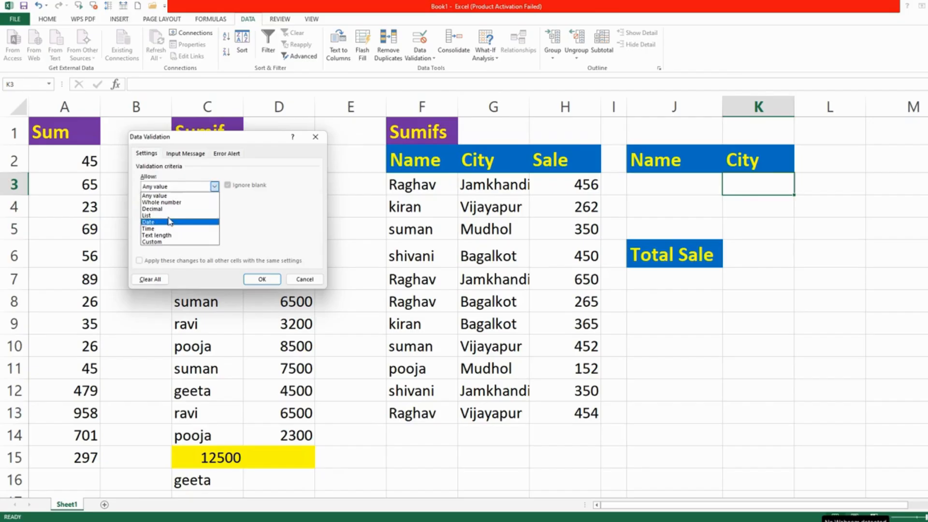
pyautogui.click(169, 216)
pyautogui.click(177, 228)
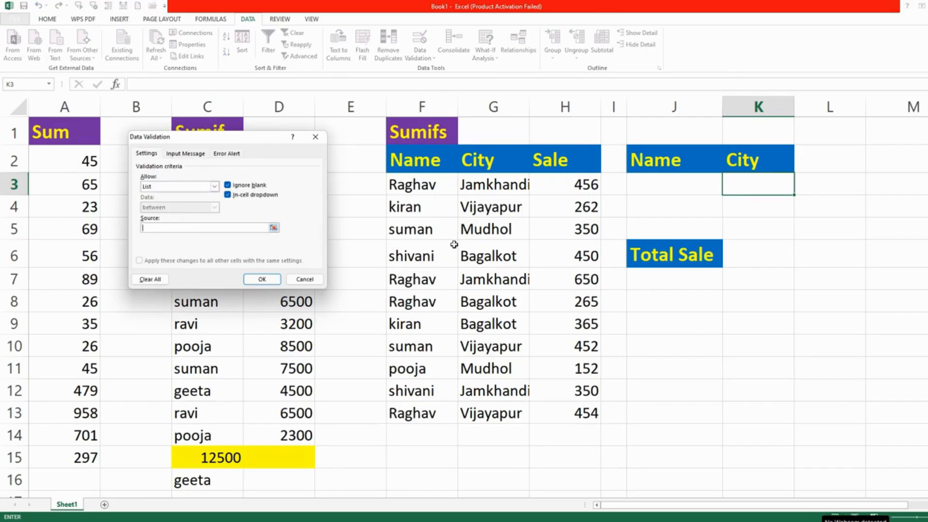
pyautogui.moveTo(497, 182); pyautogui.dragTo(500, 414)
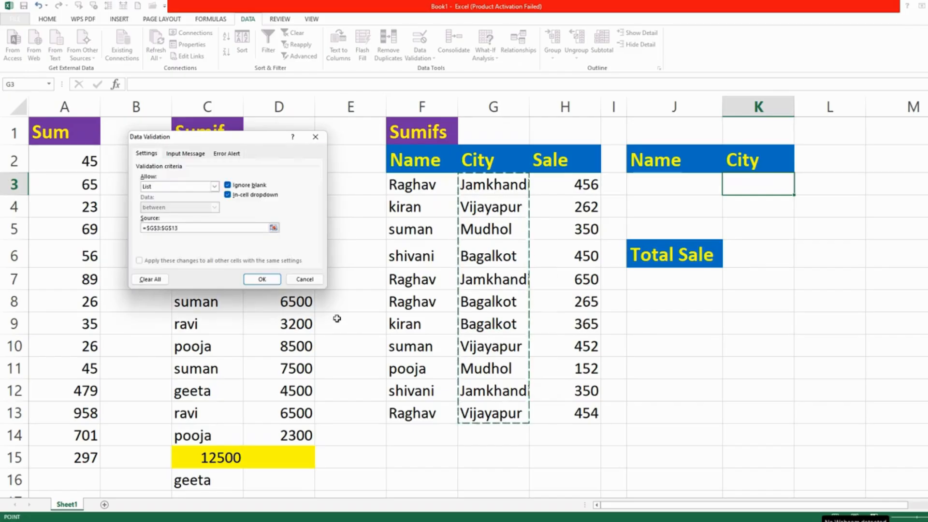
pyautogui.click(262, 281)
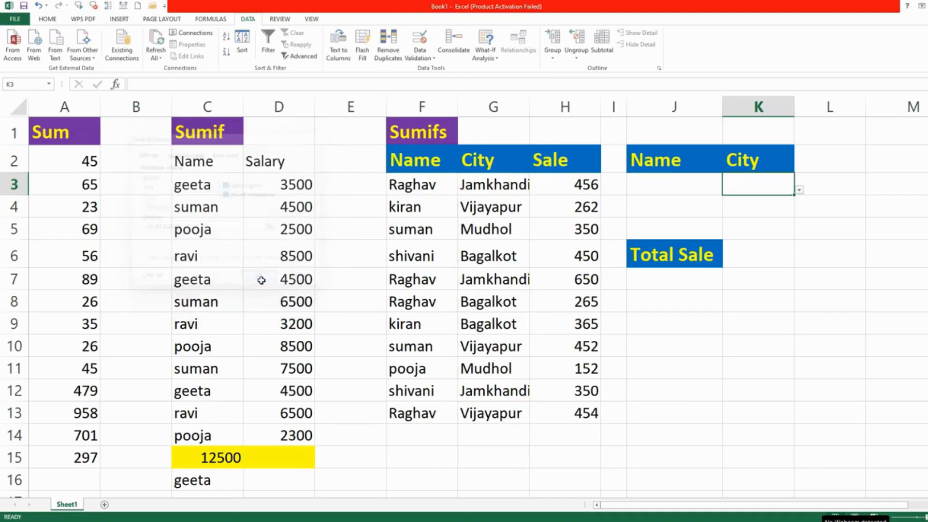
pyautogui.click(799, 191)
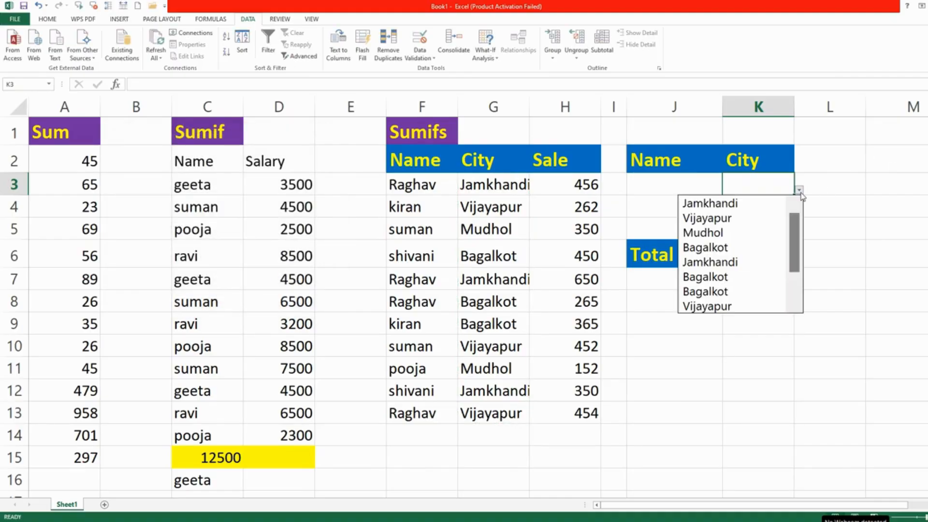
pyautogui.click(799, 192)
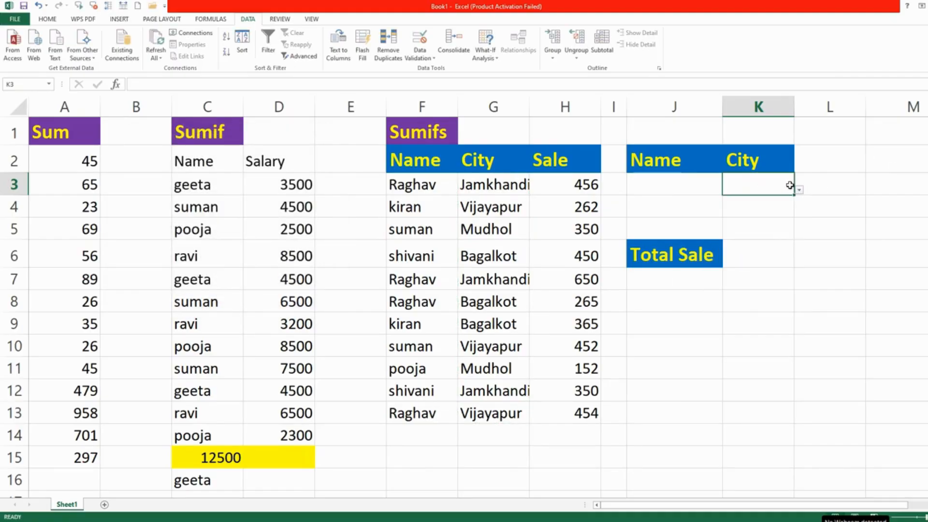
# Choose the name from F4 in J3 and the city Bagalkot in K3 as the lookup criteria.
pyautogui.click(664, 188)
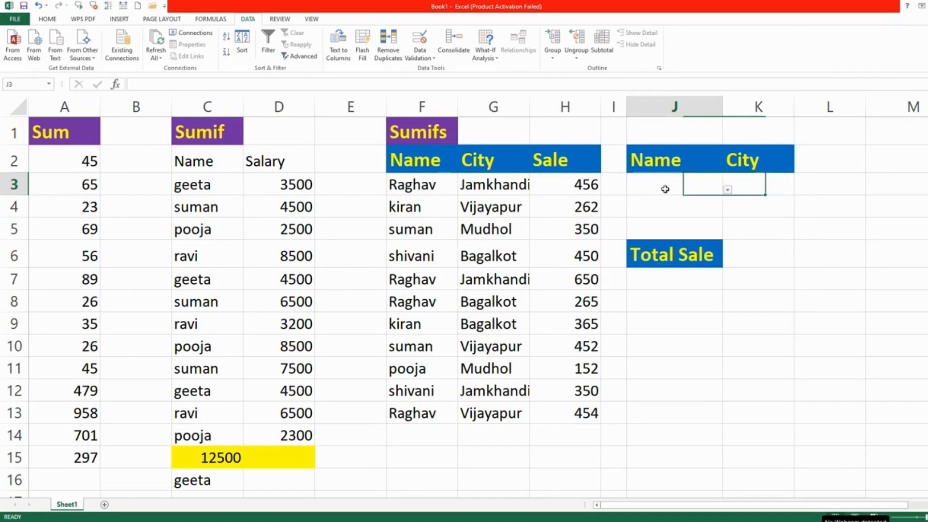
pyautogui.click(727, 191)
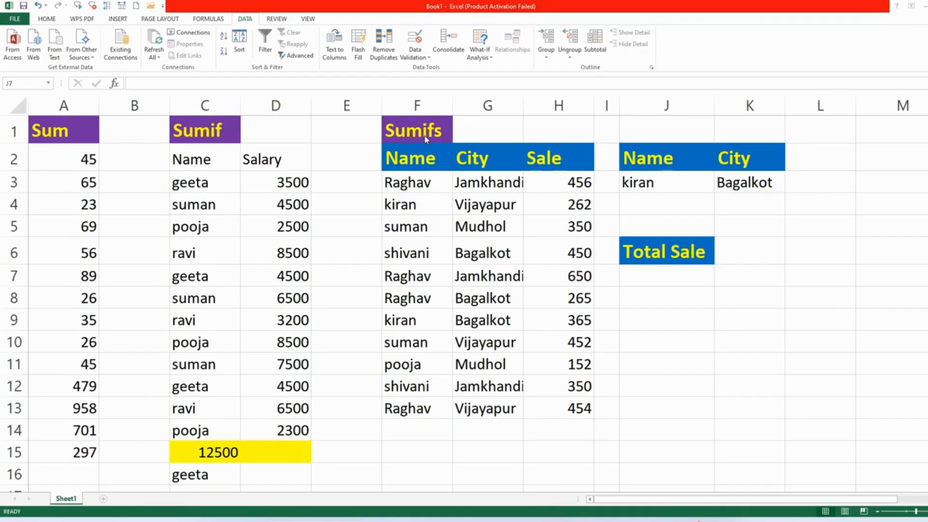
pyautogui.click(665, 185)
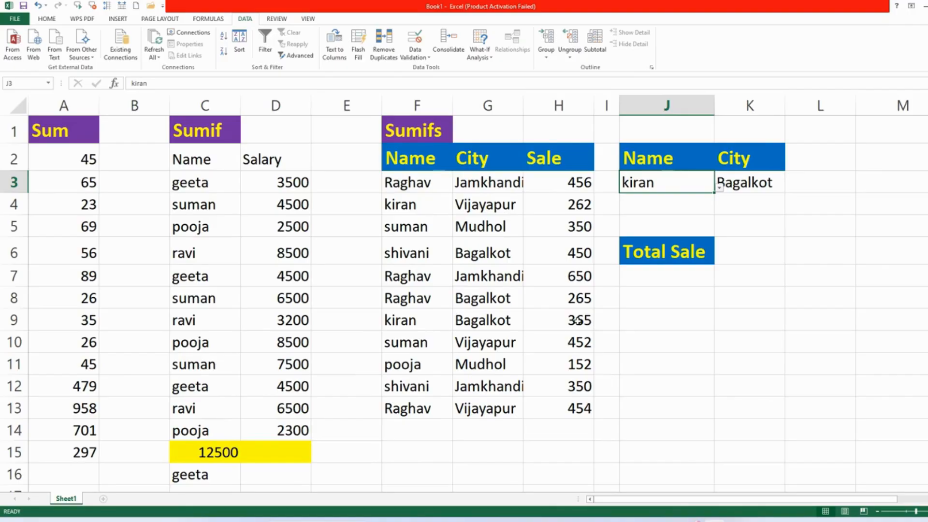
# Start a SUMIFS formula in J7 under Total Sale with H3:H13 as the sum range.
pyautogui.click(675, 279)
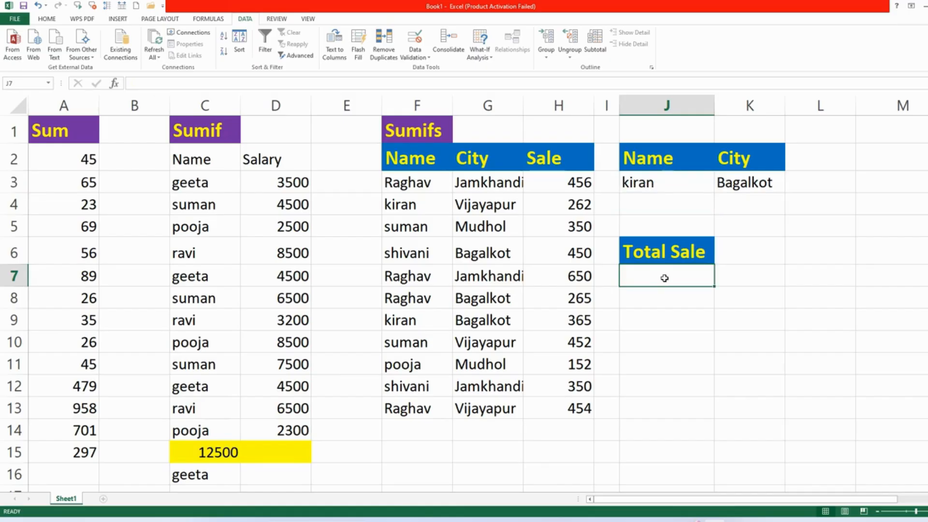
pyautogui.write('=su')
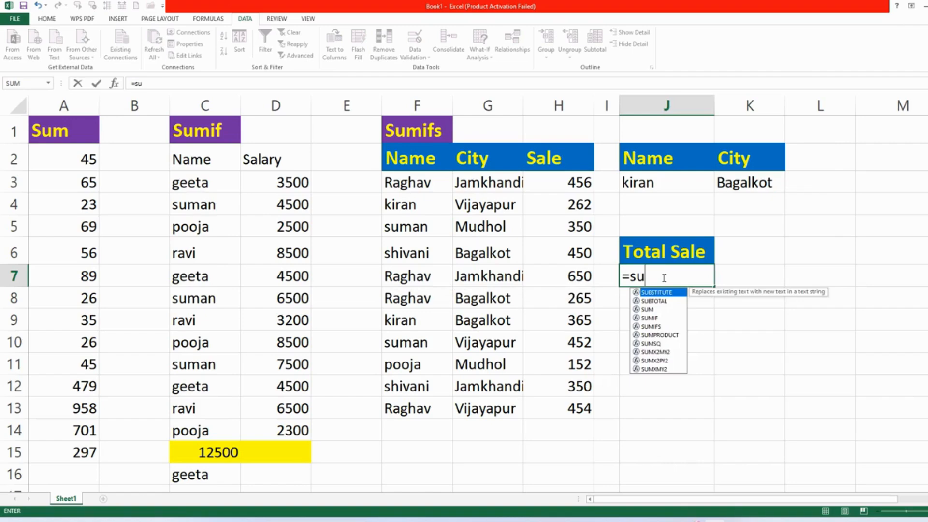
pyautogui.write('mif')
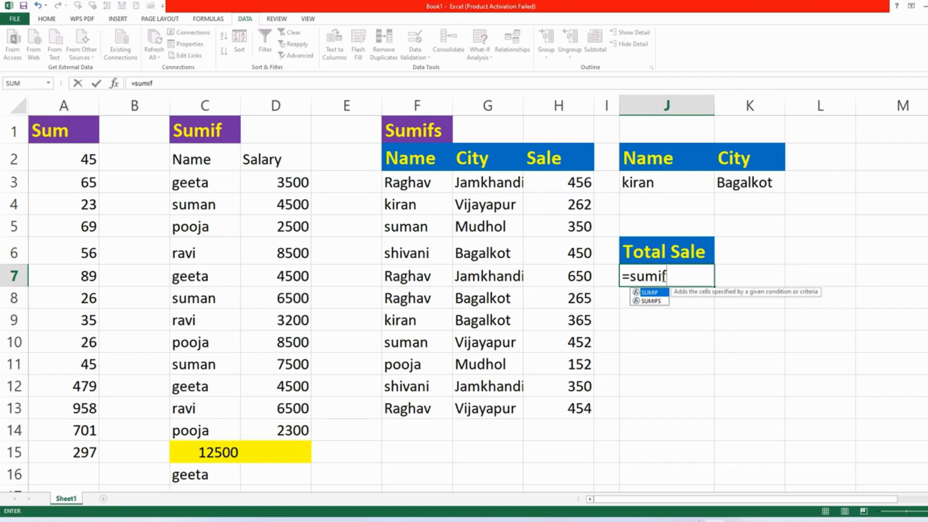
pyautogui.write('s')
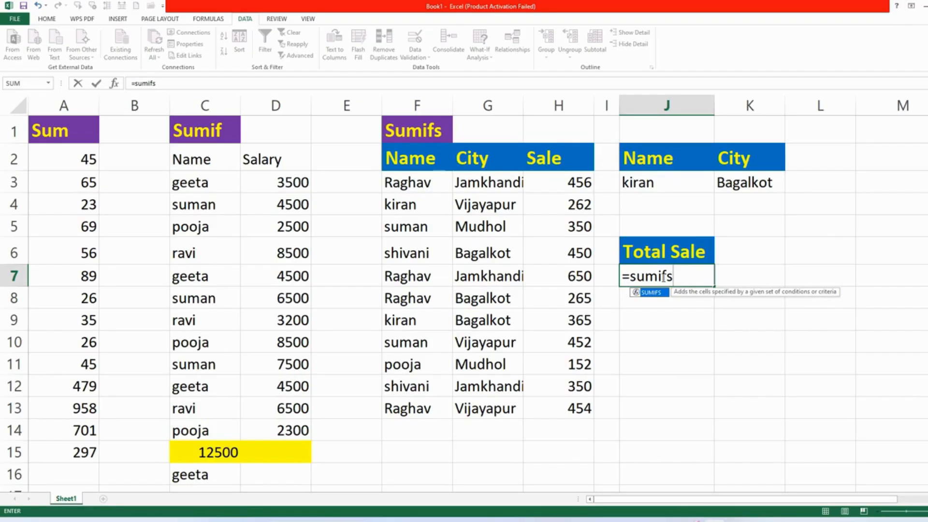
pyautogui.write('(')
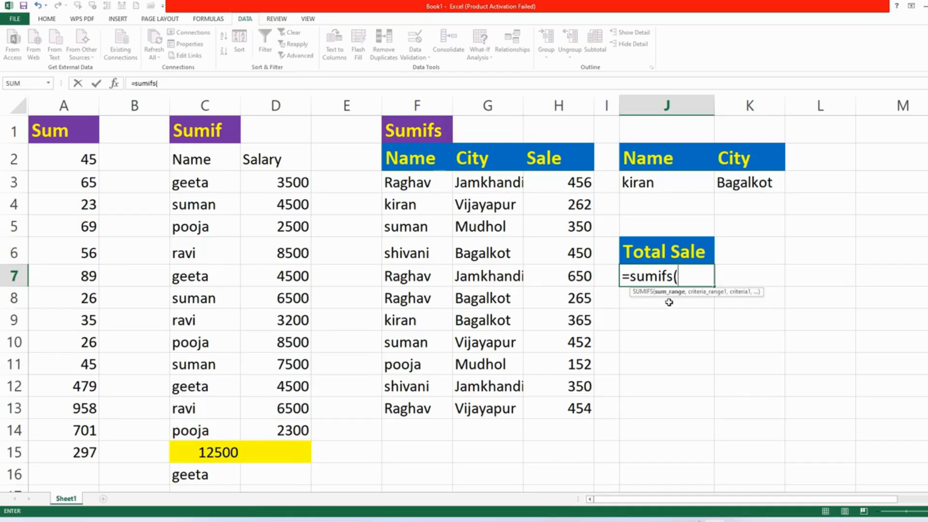
pyautogui.moveTo(559, 182); pyautogui.dragTo(570, 410)
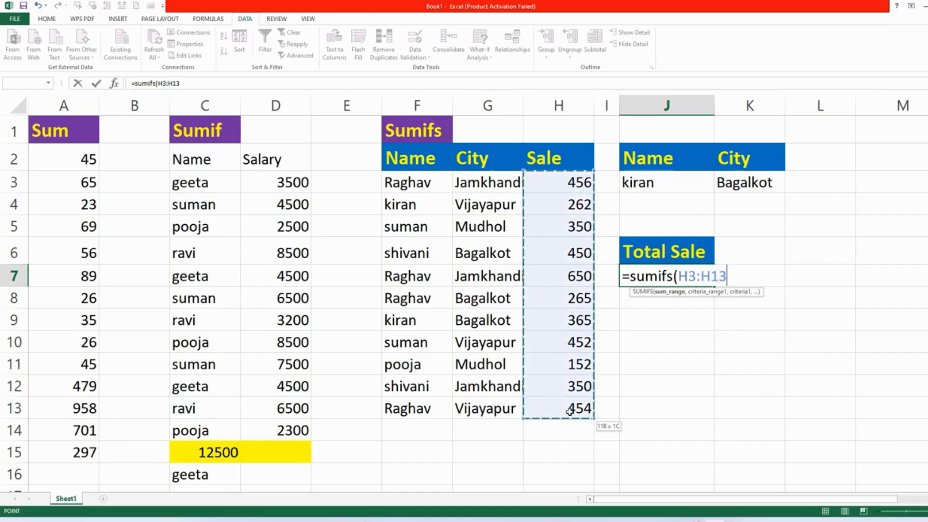
pyautogui.write(',')
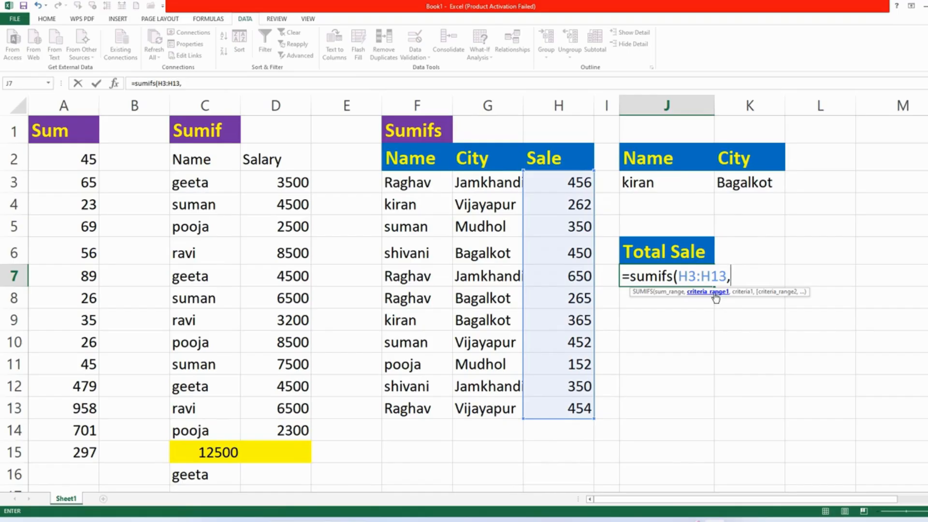
# Add F3:F13 as the first criteria range and J3 as its criterion in the SUMIFS formula.
pyautogui.click(410, 185)
pyautogui.moveTo(410, 185); pyautogui.dragTo(395, 402)
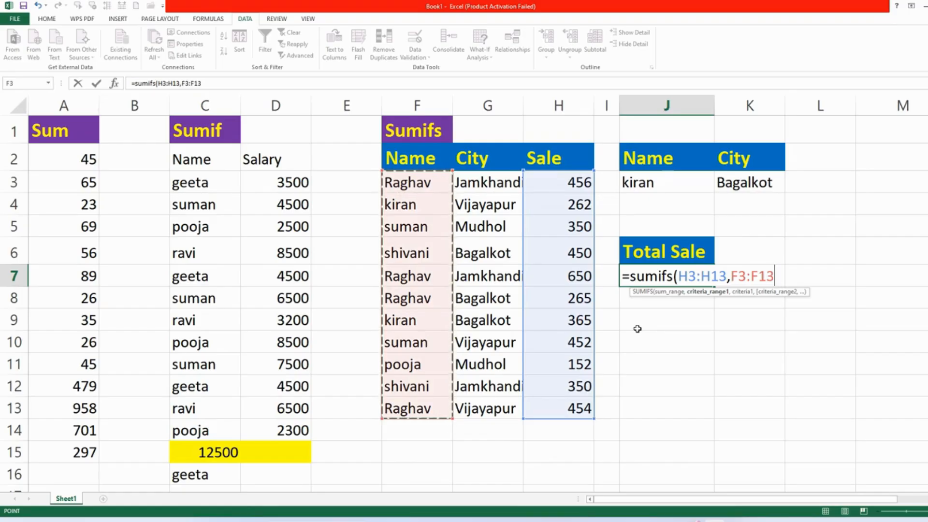
pyautogui.write(',')
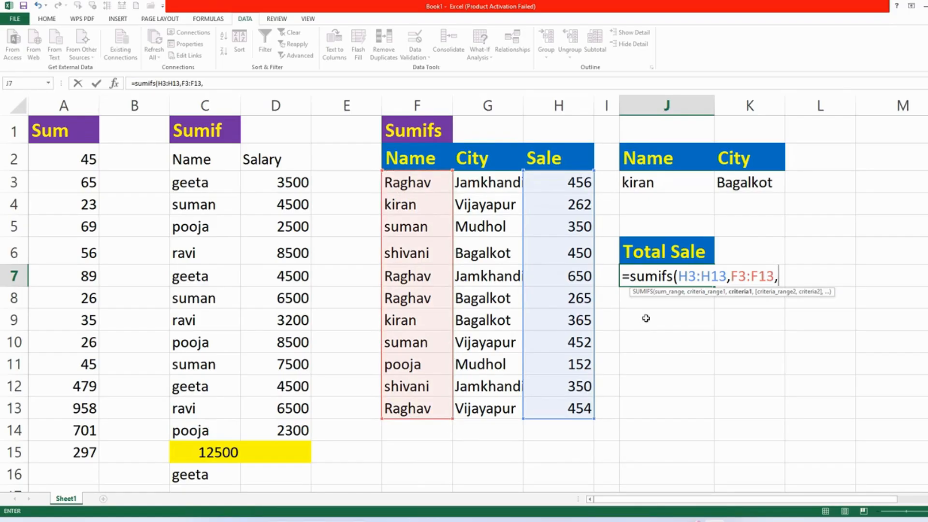
pyautogui.click(660, 181)
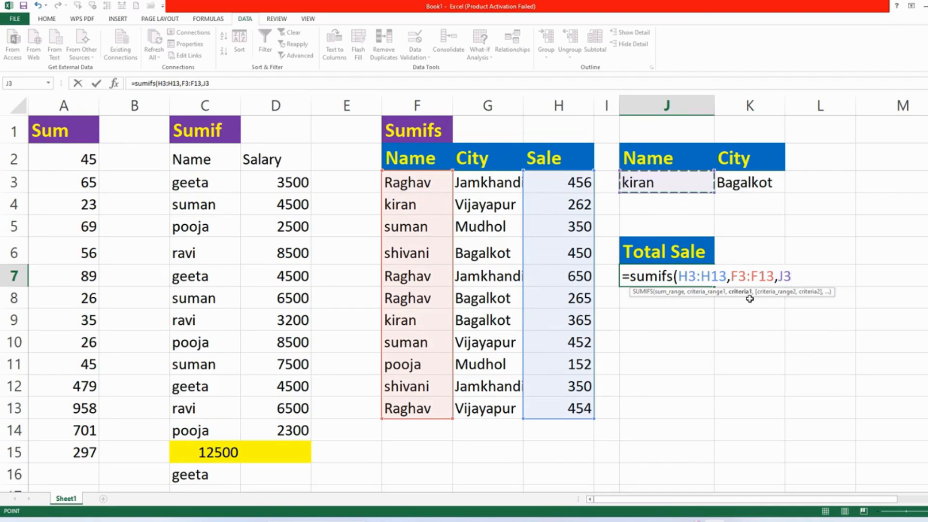
pyautogui.write(',')
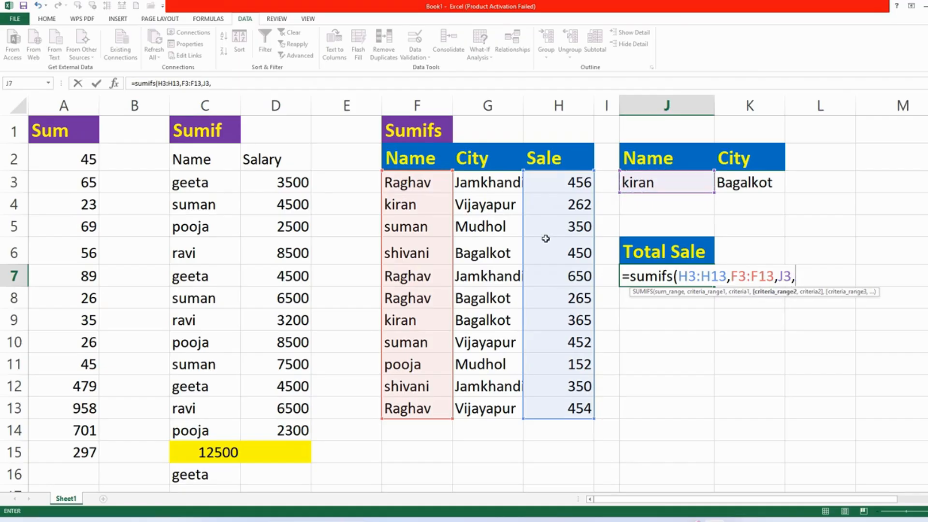
# Complete the SUMIFS formula with G3:G13 as the second criteria range and K3 as its criterion.
pyautogui.moveTo(489, 181); pyautogui.dragTo(499, 405)
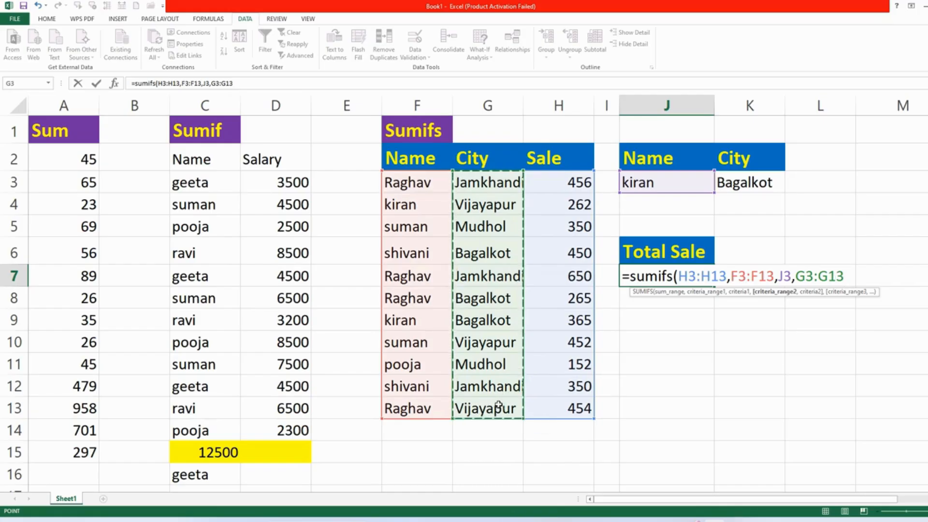
pyautogui.write(',')
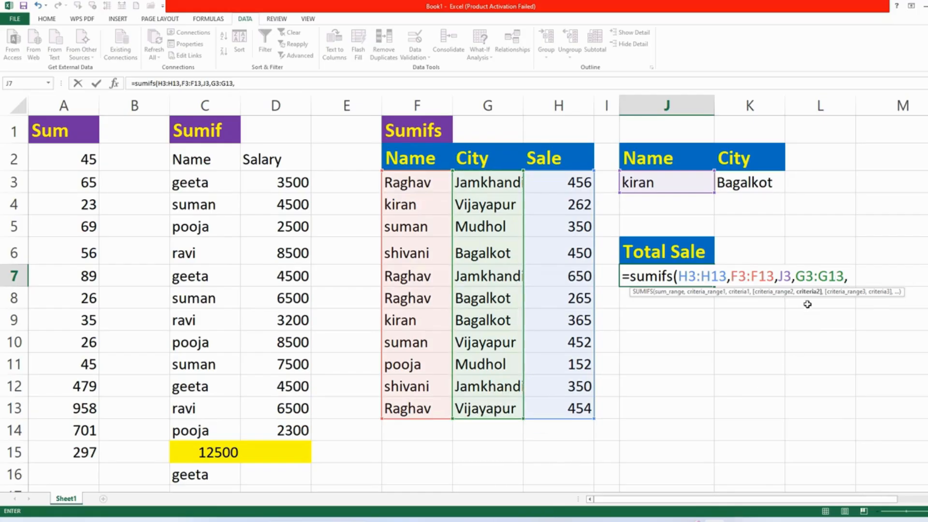
pyautogui.click(743, 184)
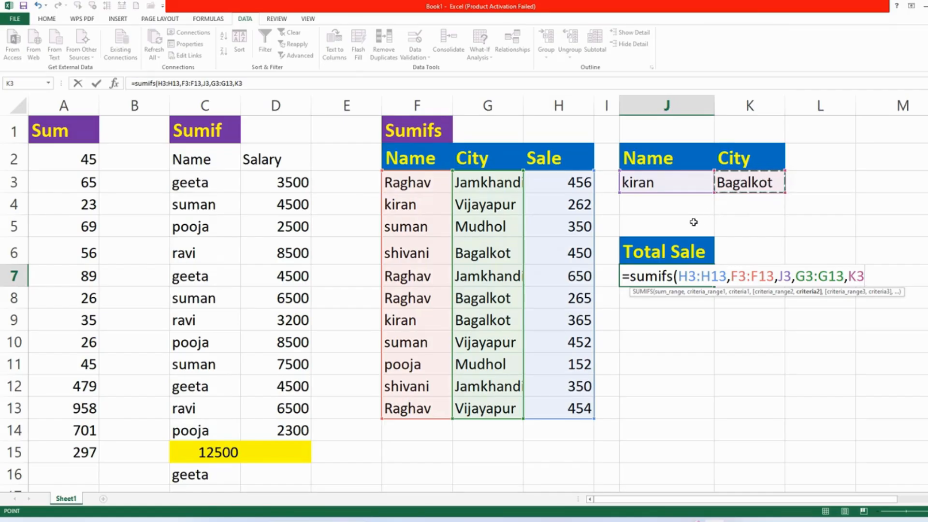
pyautogui.write(')')
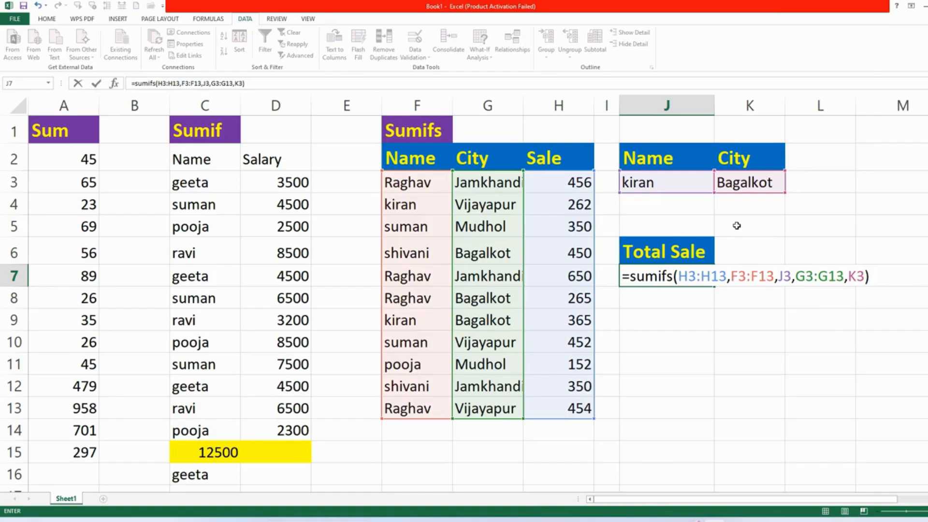
pyautogui.press('Return')
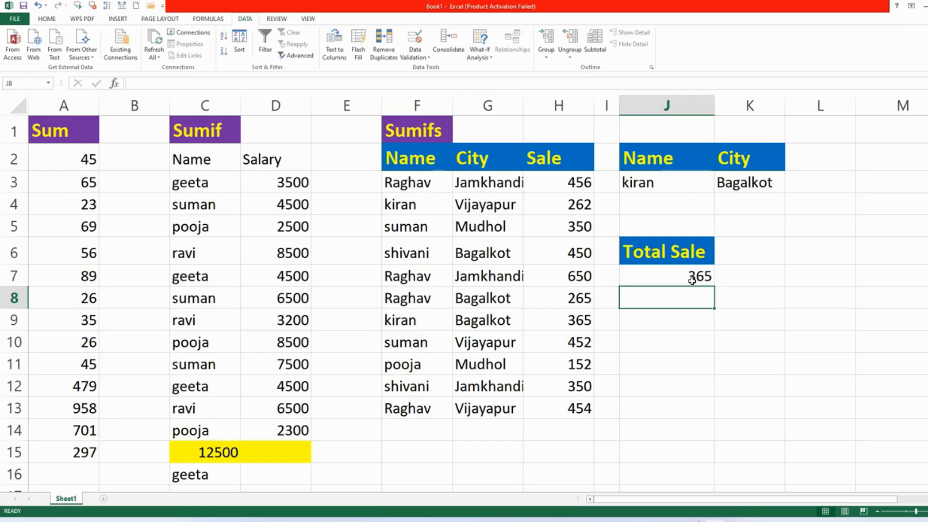
# Test the total by choosing the name from F5 in J3 and the city Mudhol in K3.
pyautogui.click(674, 274)
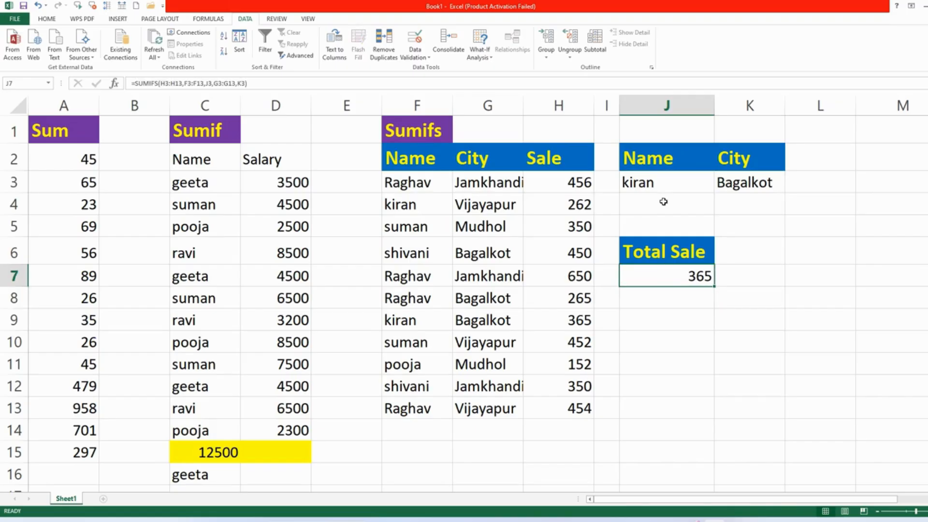
pyautogui.click(657, 182)
pyautogui.click(719, 190)
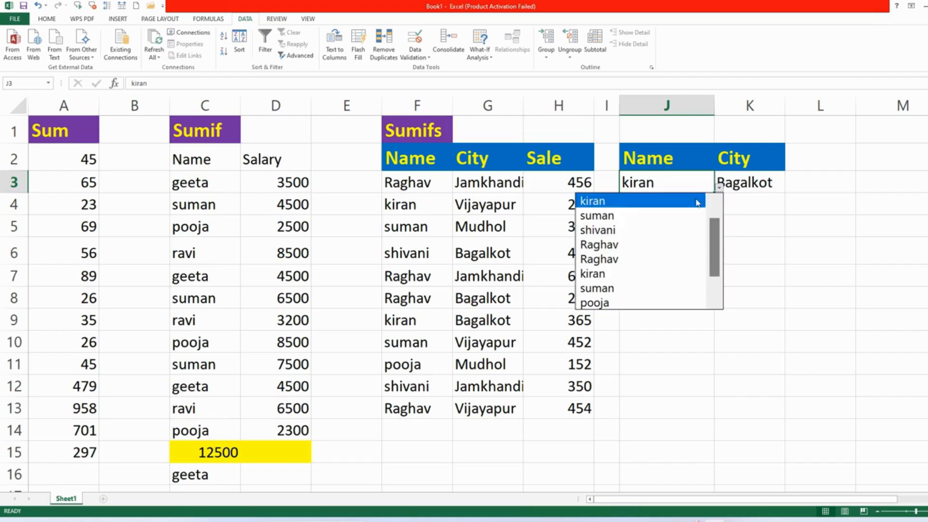
pyautogui.click(623, 216)
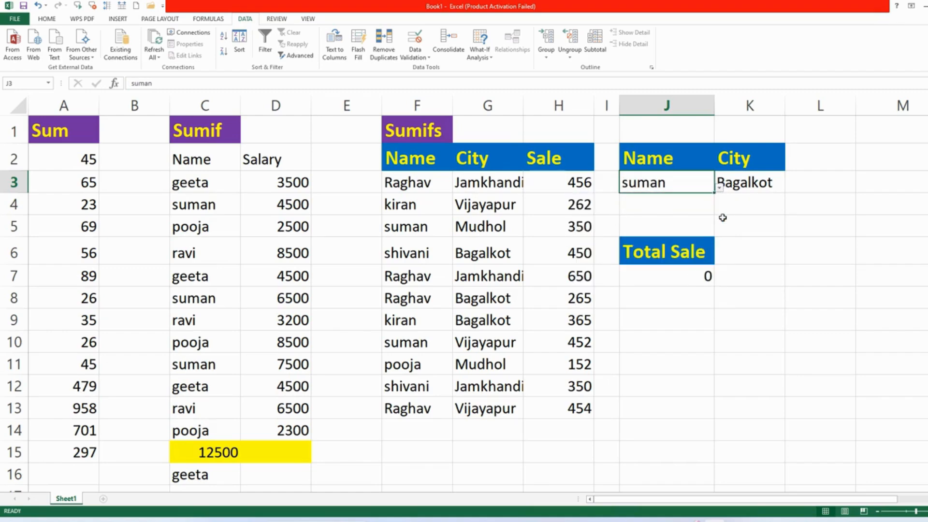
pyautogui.click(752, 184)
pyautogui.click(790, 188)
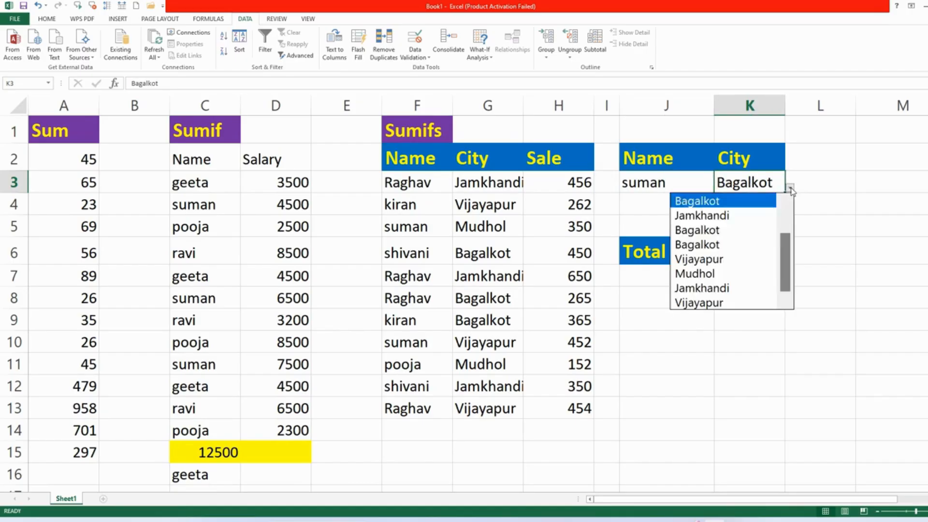
pyautogui.click(711, 274)
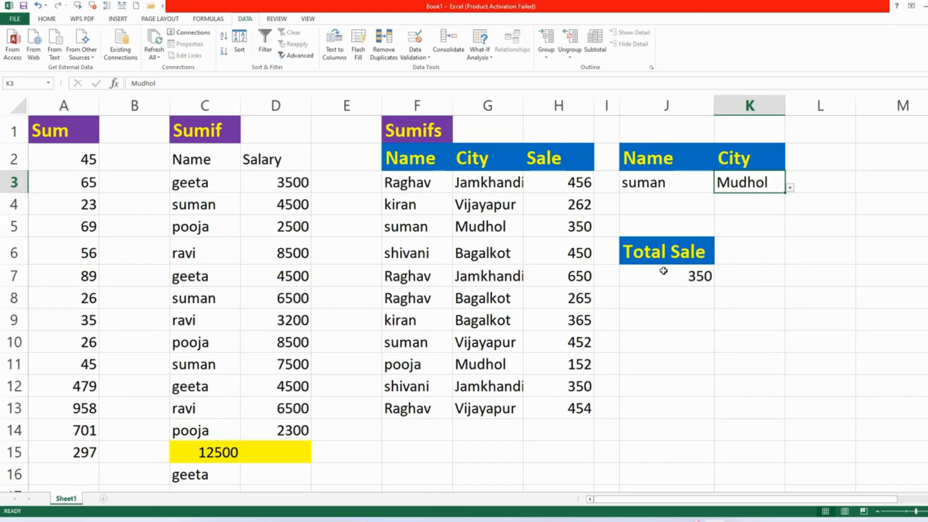
# Choose the name from F3 in J3, and try the city Bagalkot followed by Jamkhandi in K3.
pyautogui.click(689, 186)
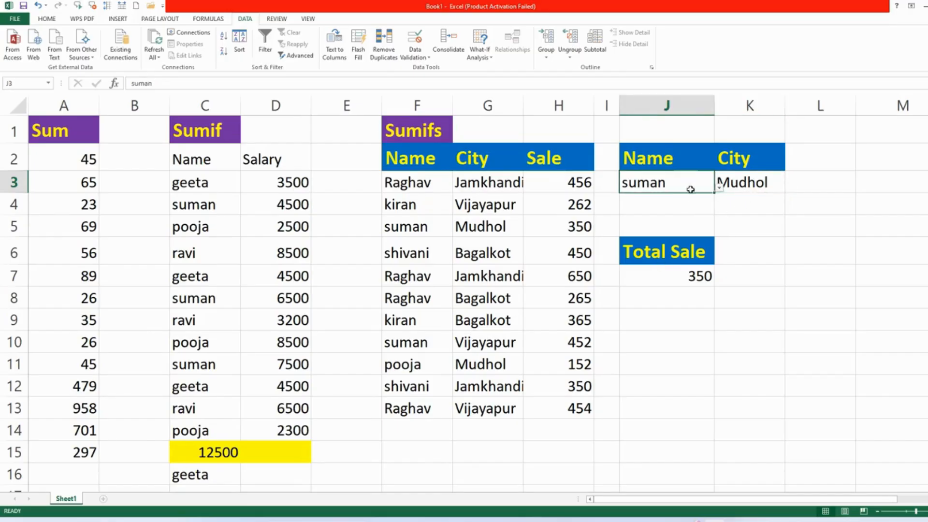
pyautogui.click(719, 190)
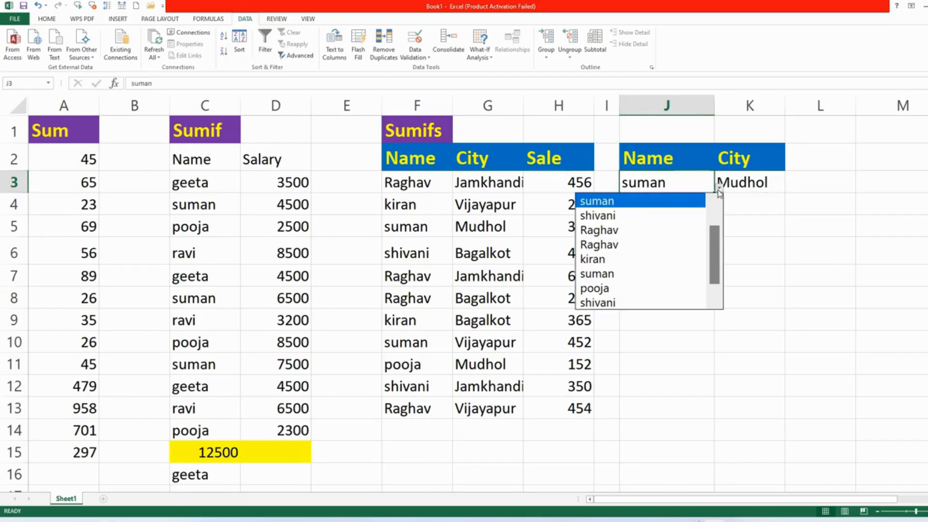
pyautogui.click(599, 231)
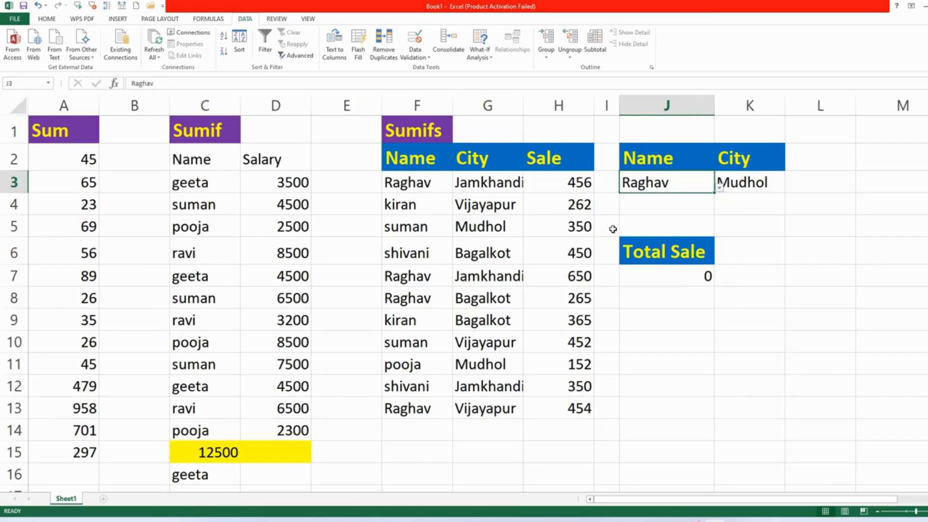
pyautogui.click(756, 183)
pyautogui.click(790, 188)
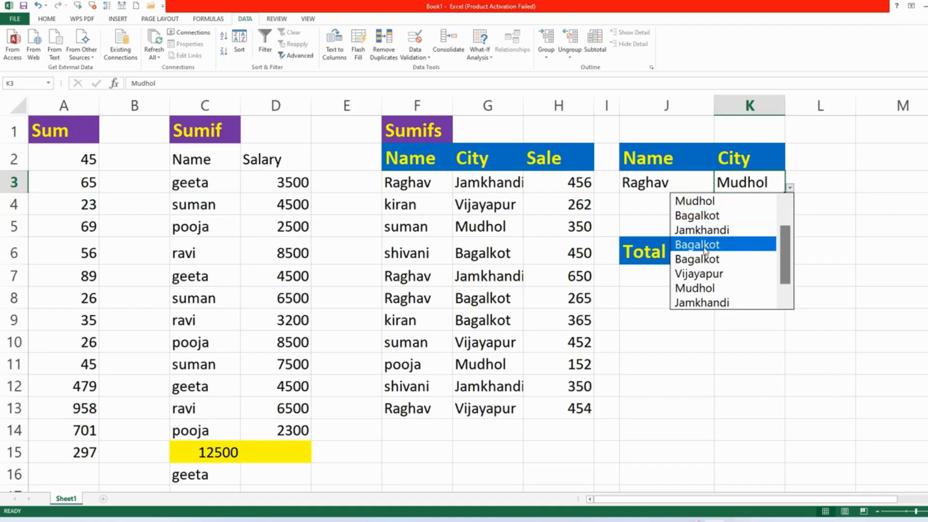
pyautogui.click(705, 245)
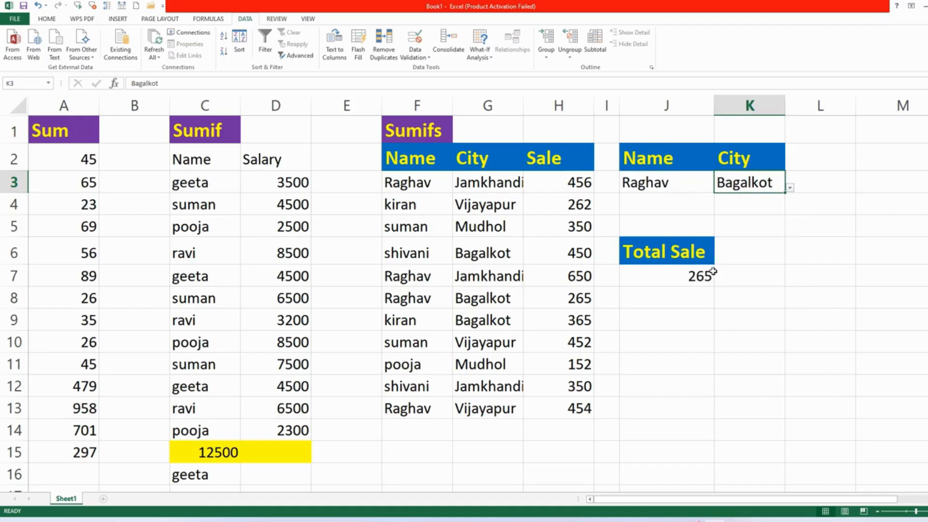
pyautogui.click(790, 187)
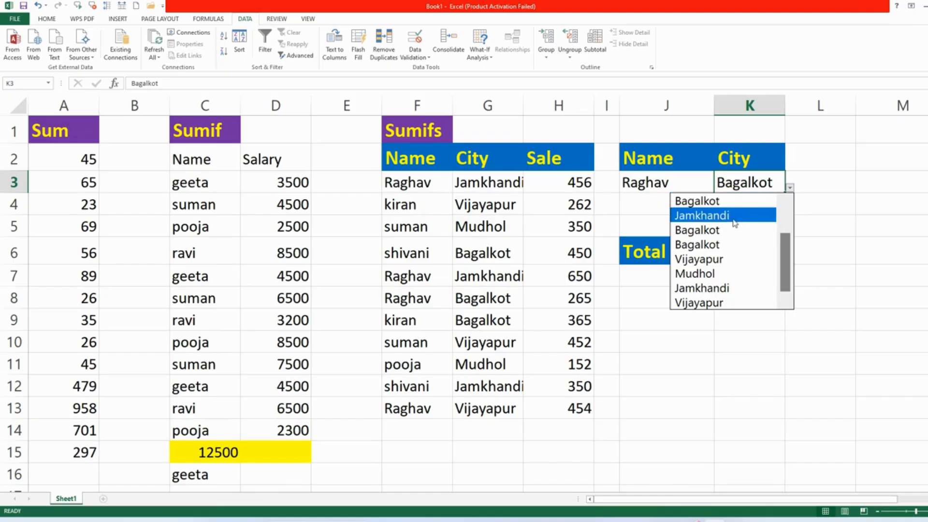
pyautogui.click(707, 216)
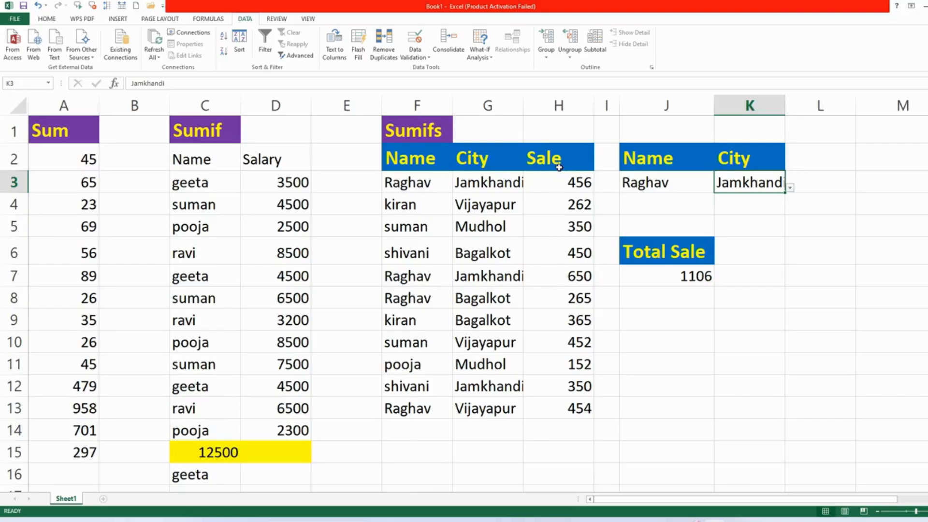
# Open the SUMIFS formula in J7 for editing and examine its ranges and criteria, including the second criteria range.
pyautogui.doubleClick(696, 277)
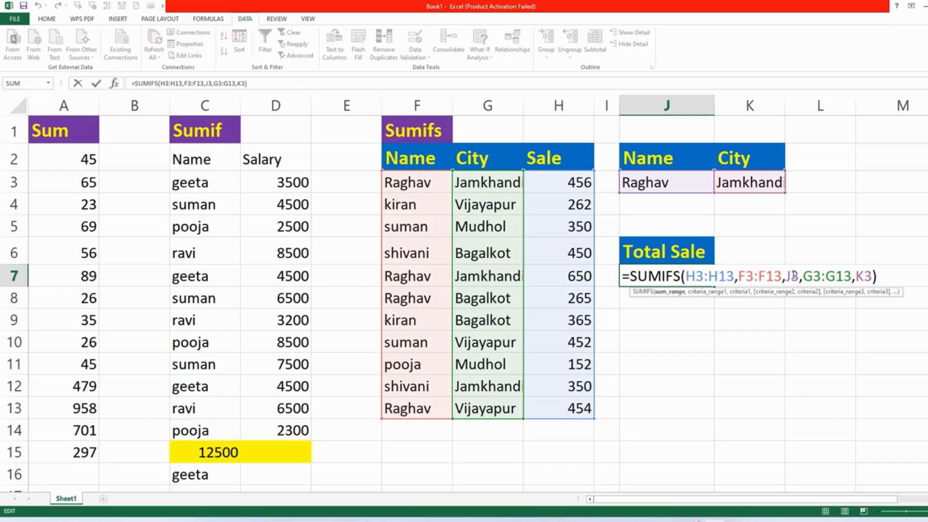
pyautogui.click(820, 276)
pyautogui.moveTo(807, 276); pyautogui.dragTo(814, 276)
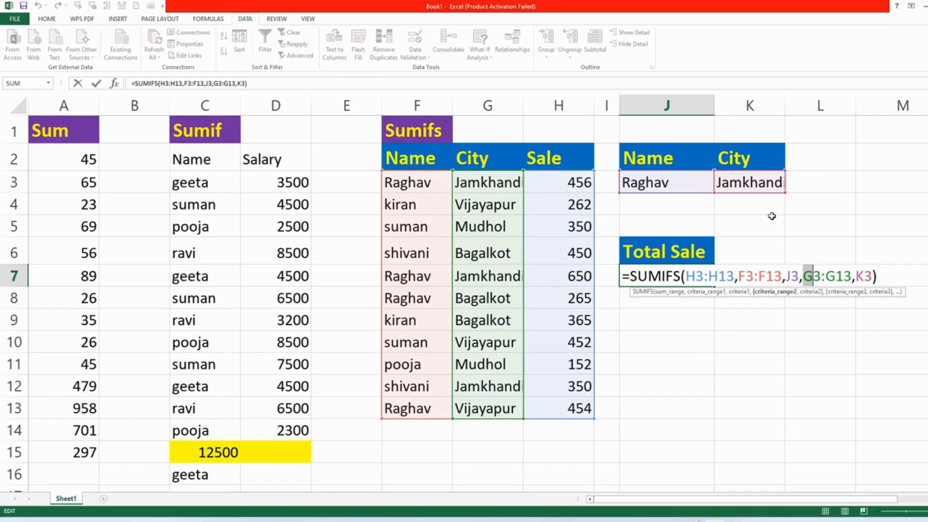
pyautogui.click(910, 281)
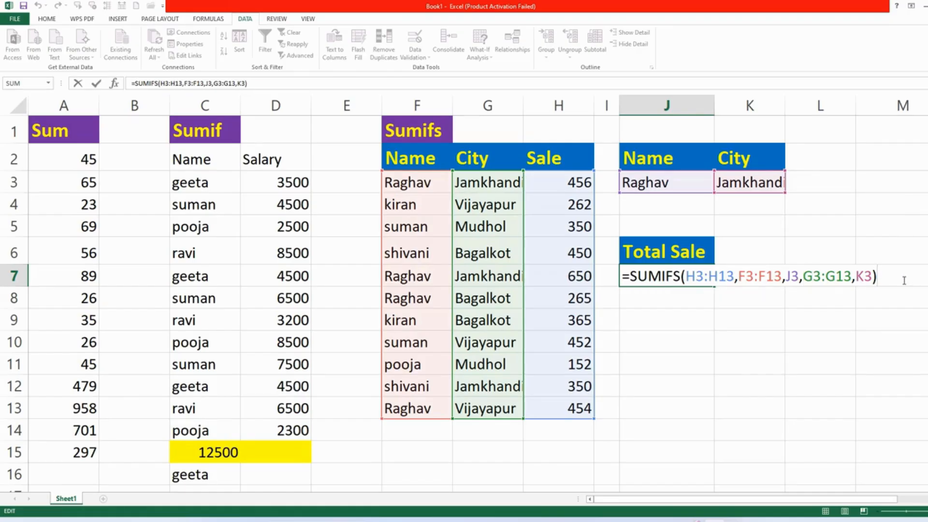